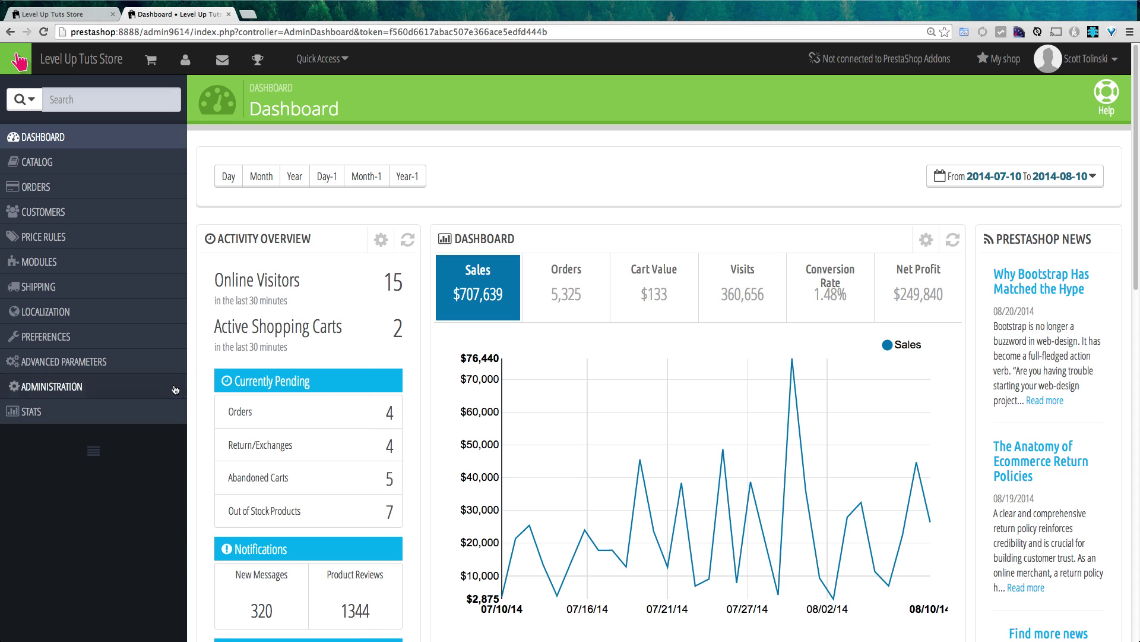
- Open Administration Preferences and review its General, Upload Quota, Help and Notifications settings
click(205, 387)
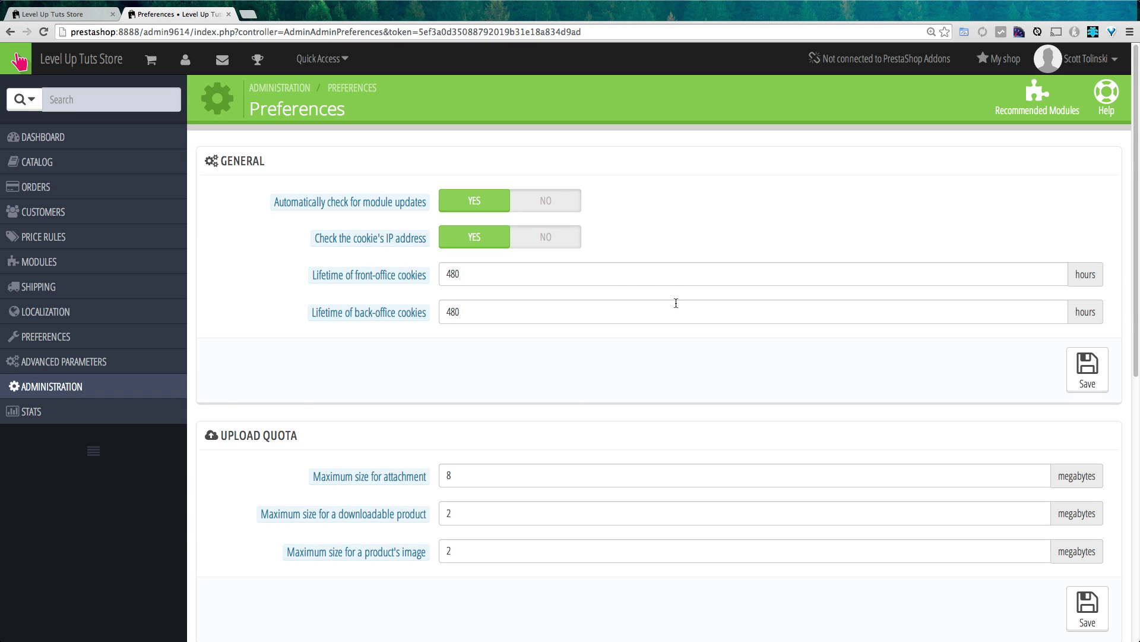
mouse_move(380, 206)
mouse_move(386, 244)
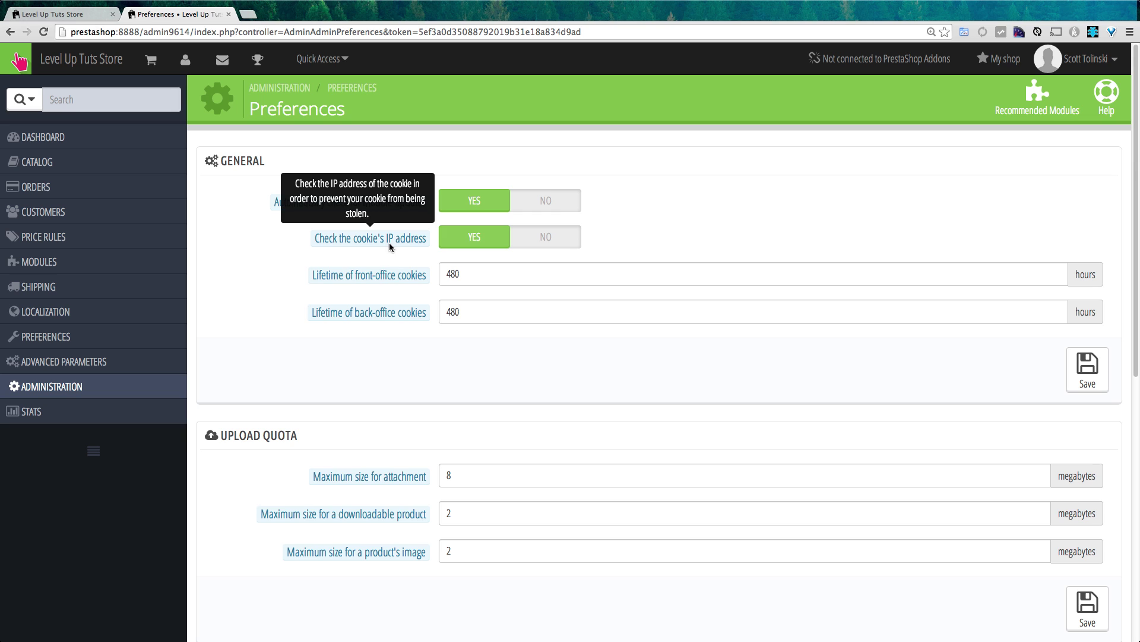
mouse_move(412, 275)
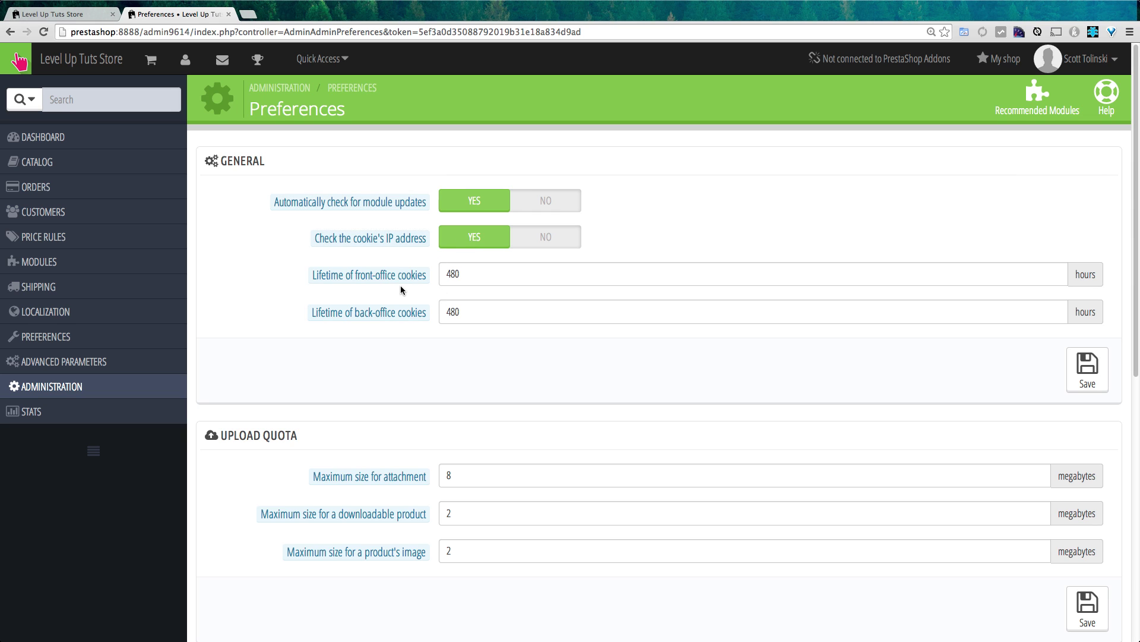
scroll(576, 468, down, 3)
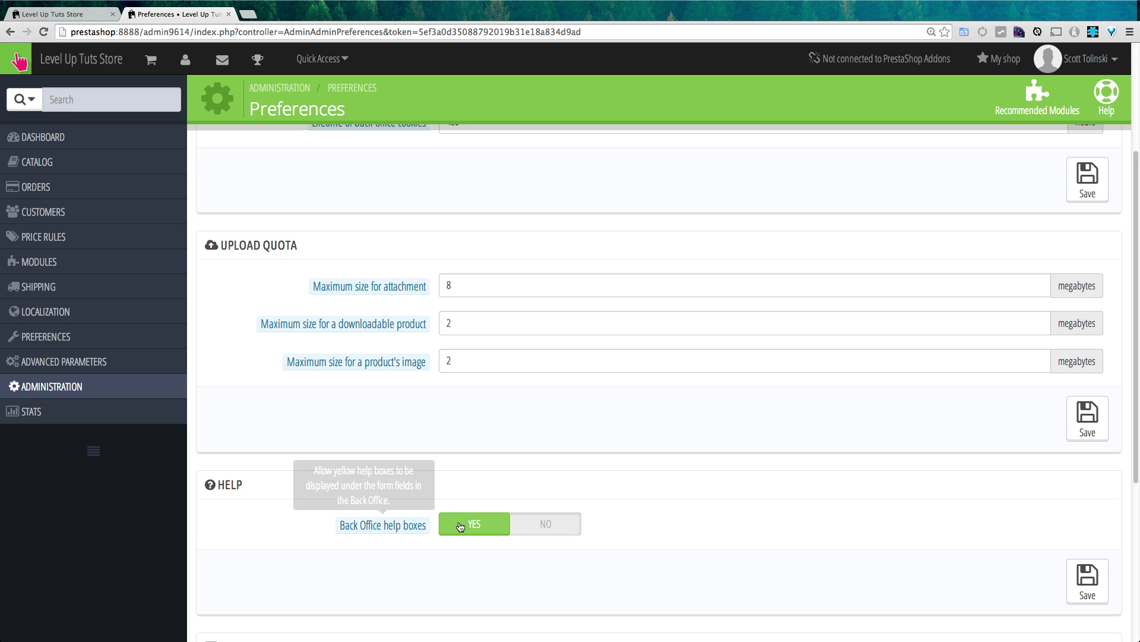
scroll(557, 544, down, 2)
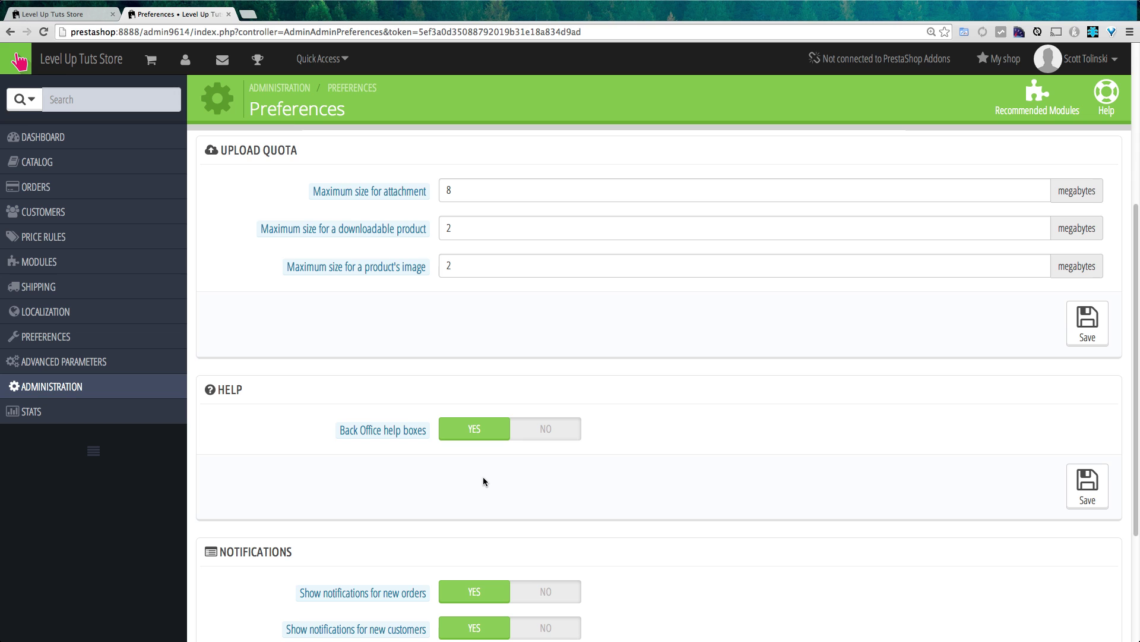
scroll(485, 482, down, 4)
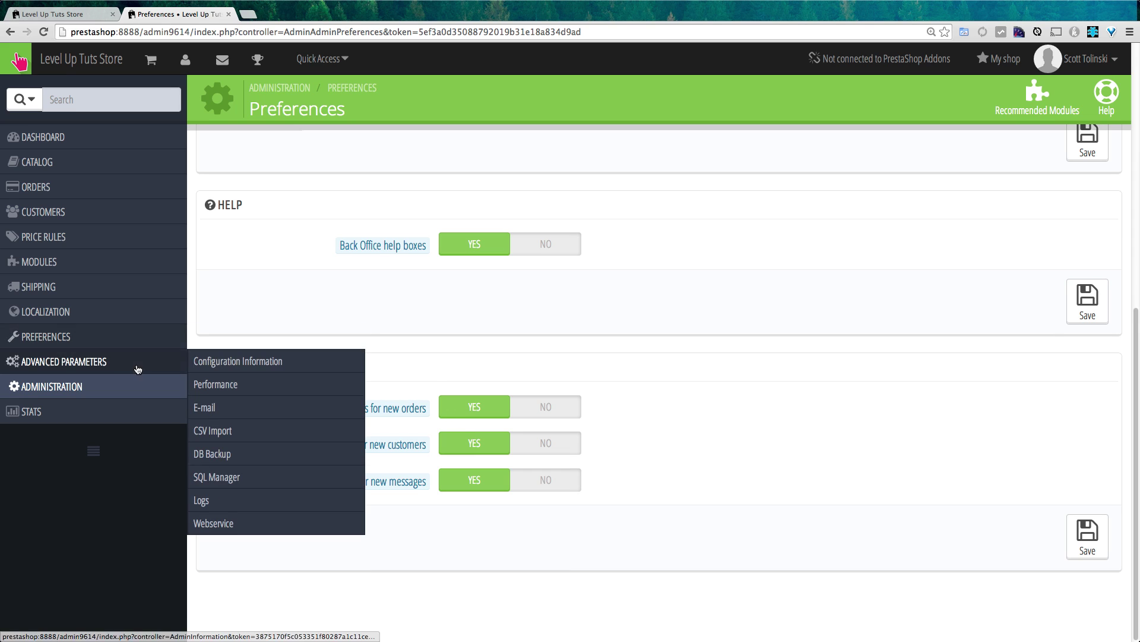
mouse_move(133, 390)
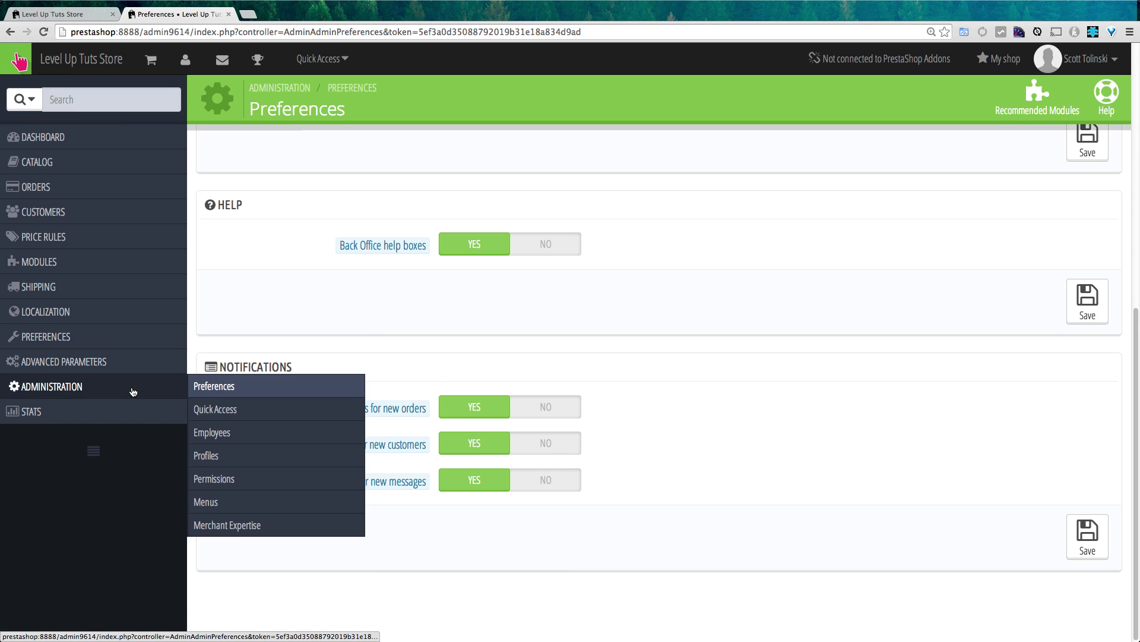
- View the Quick Access shortcuts (New category, New product, New voucher), then cancel adding one
click(244, 412)
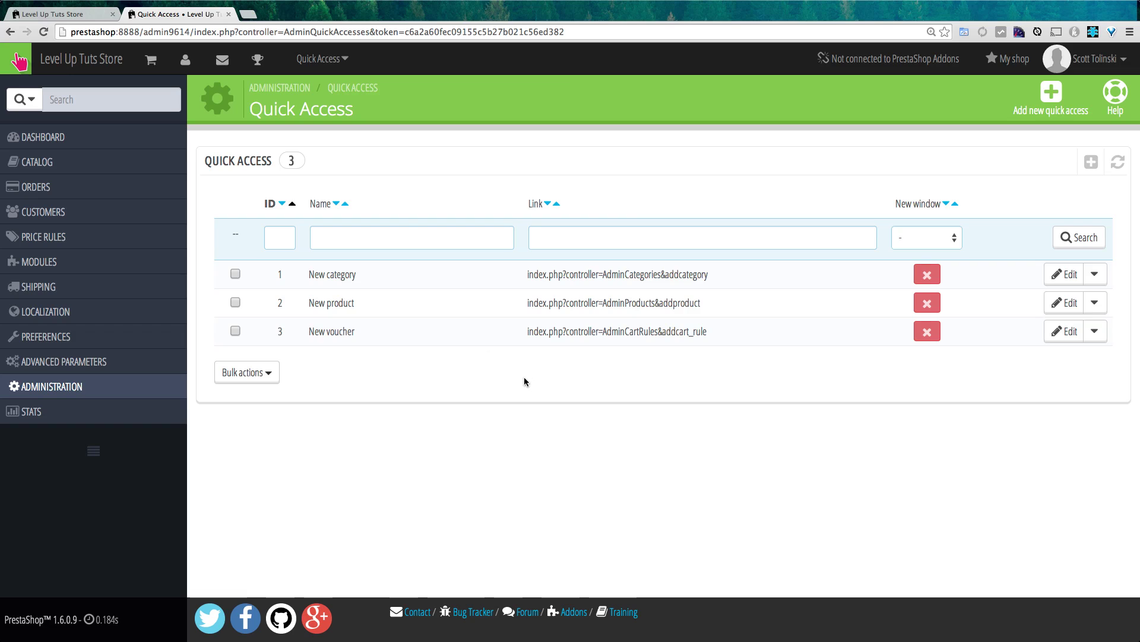
click(322, 58)
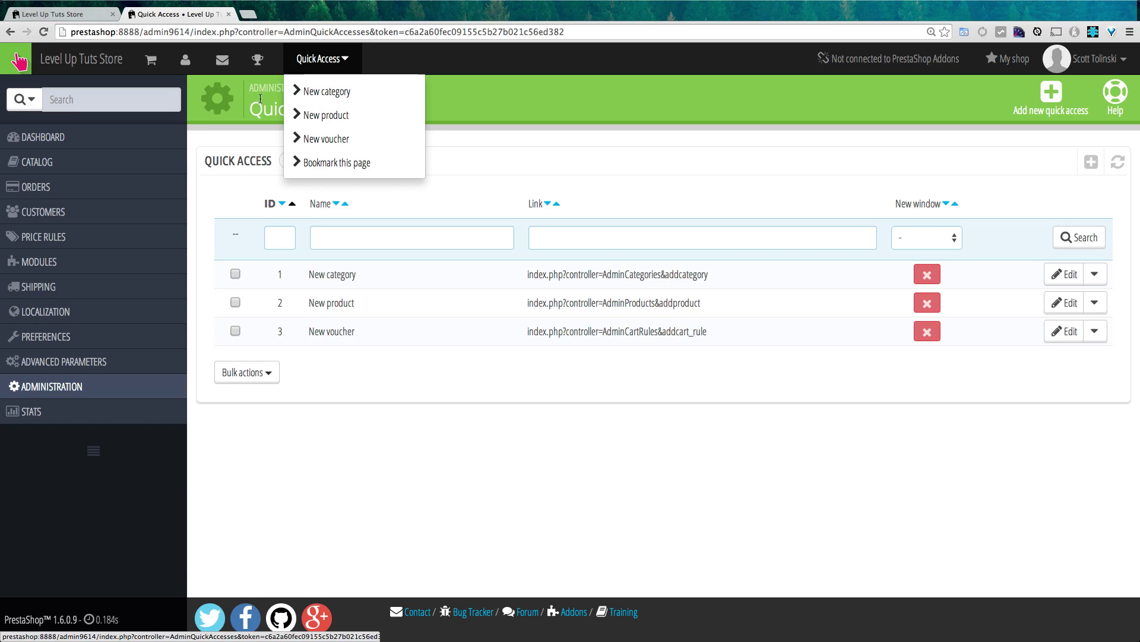
mouse_move(76, 160)
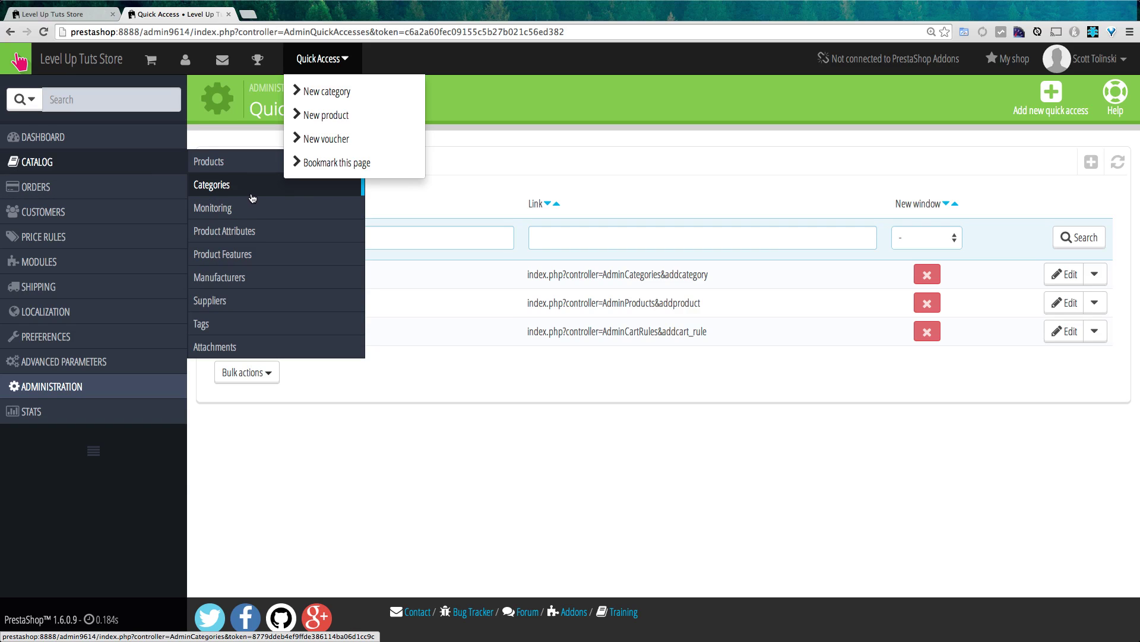
click(589, 191)
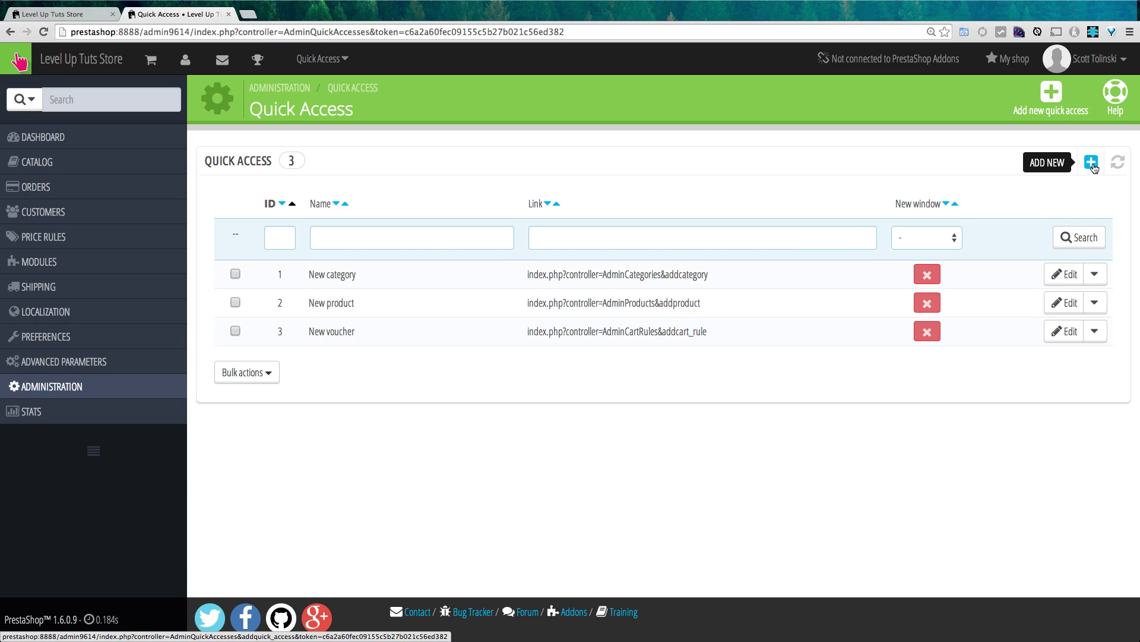
click(1092, 162)
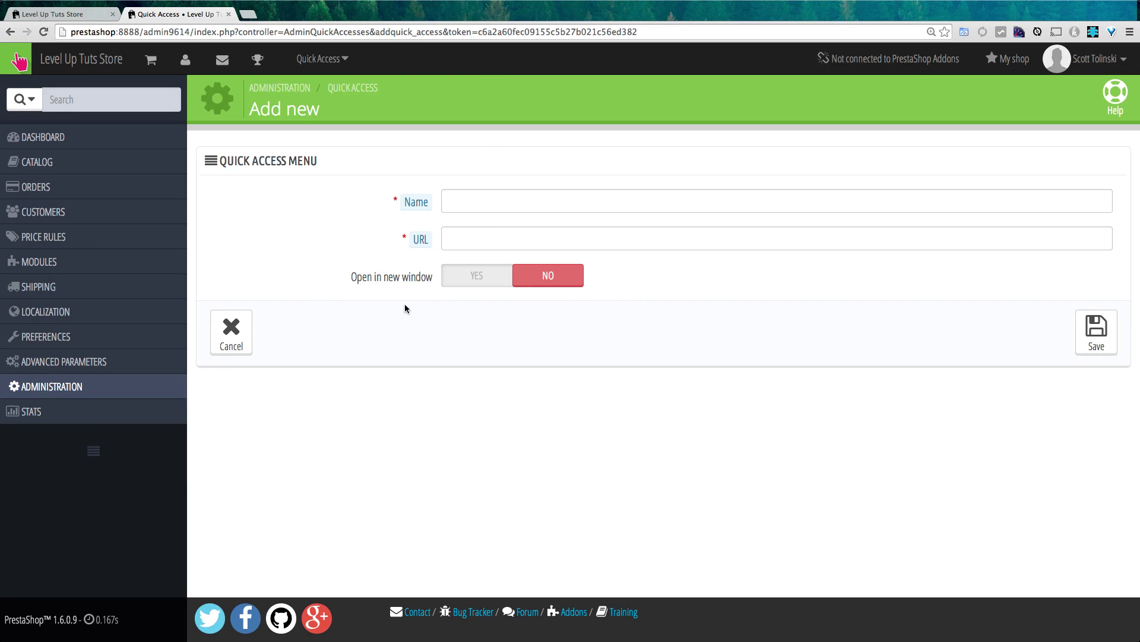
click(248, 341)
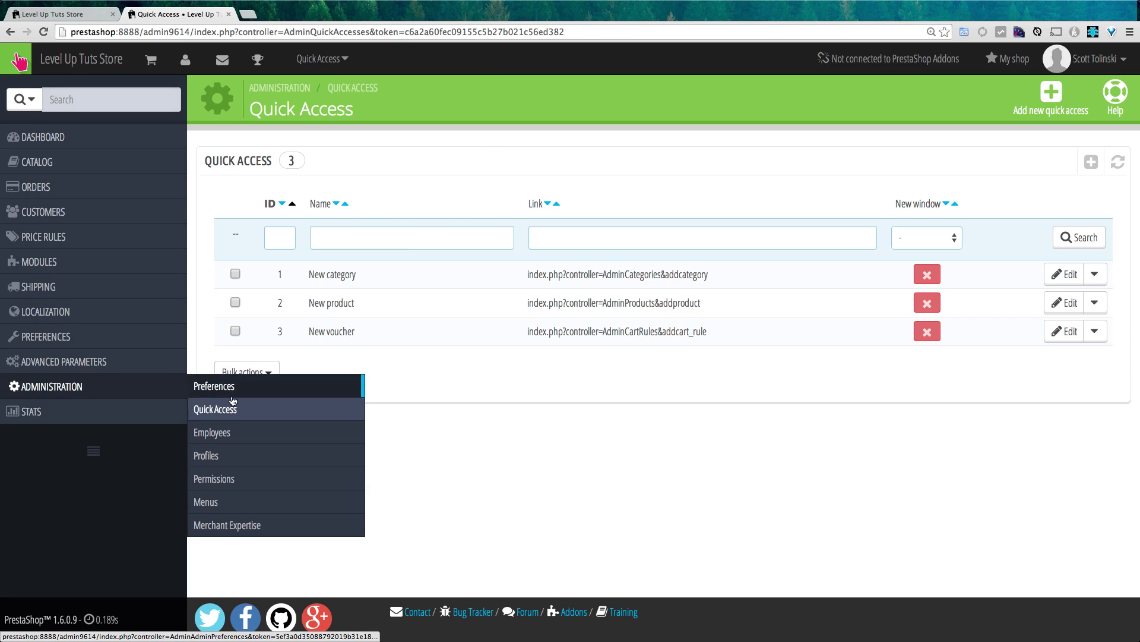
- Start a new employee on the Employees page and enter their first and last name
click(243, 433)
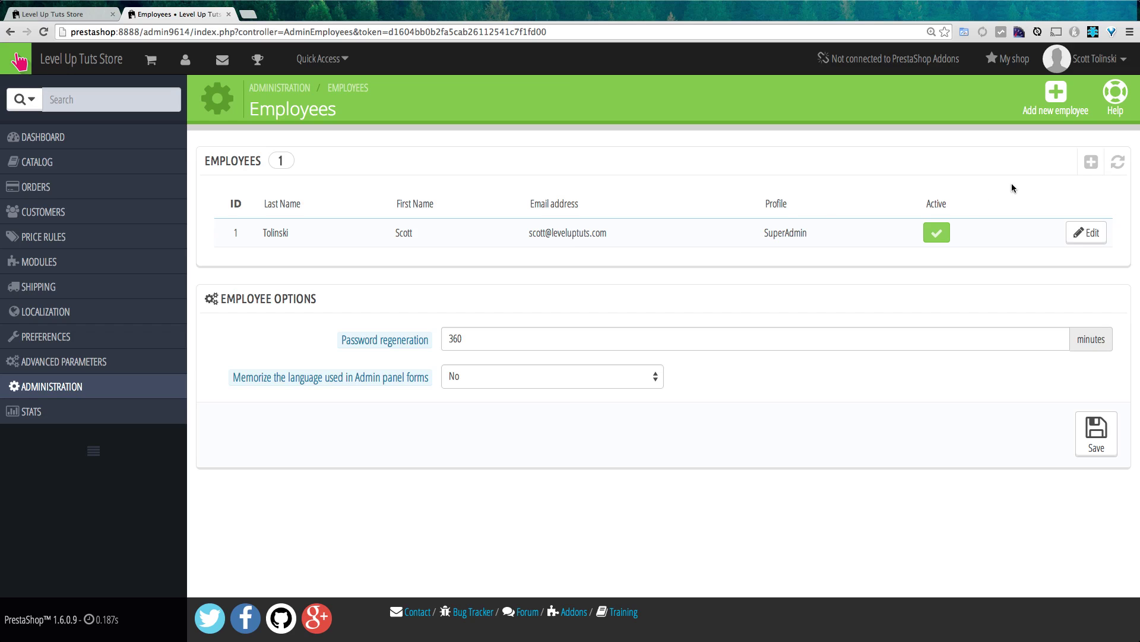
click(1092, 161)
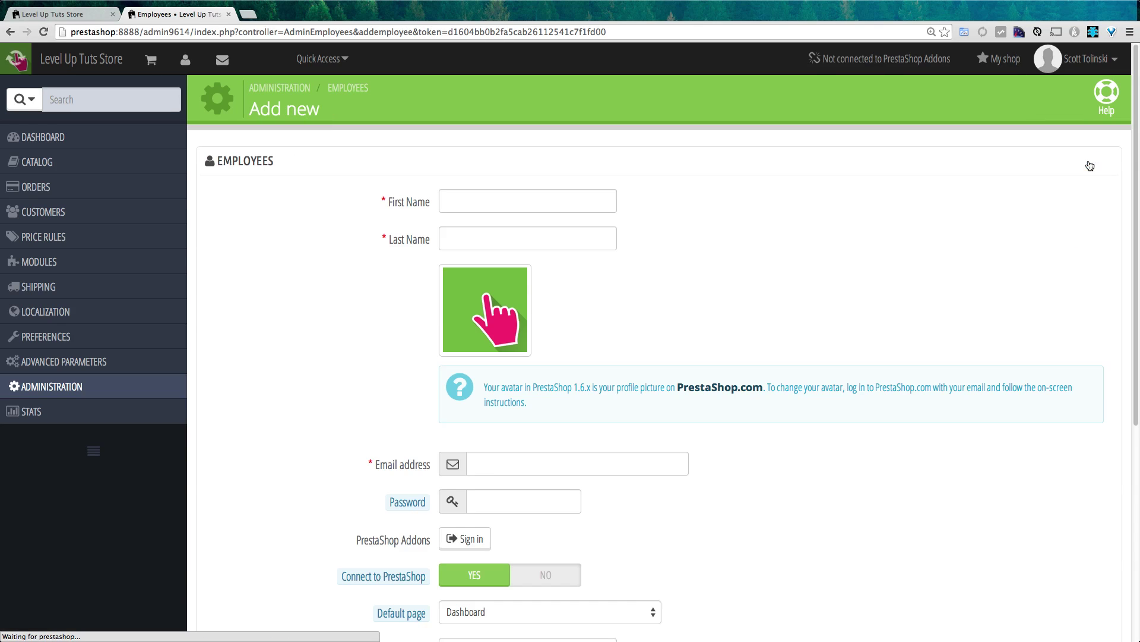
click(448, 204)
text(Jon)
key(Tab)
text(Smith)
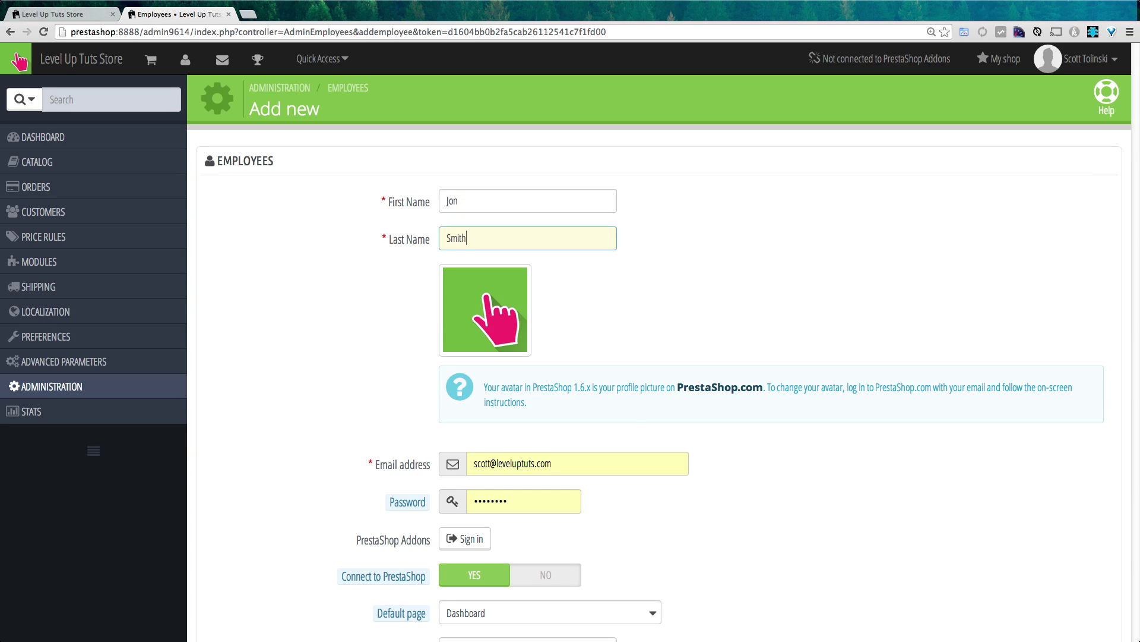
- Edit the name part of the employee's e-mail address and enter a password
scroll(630, 408, down, 5)
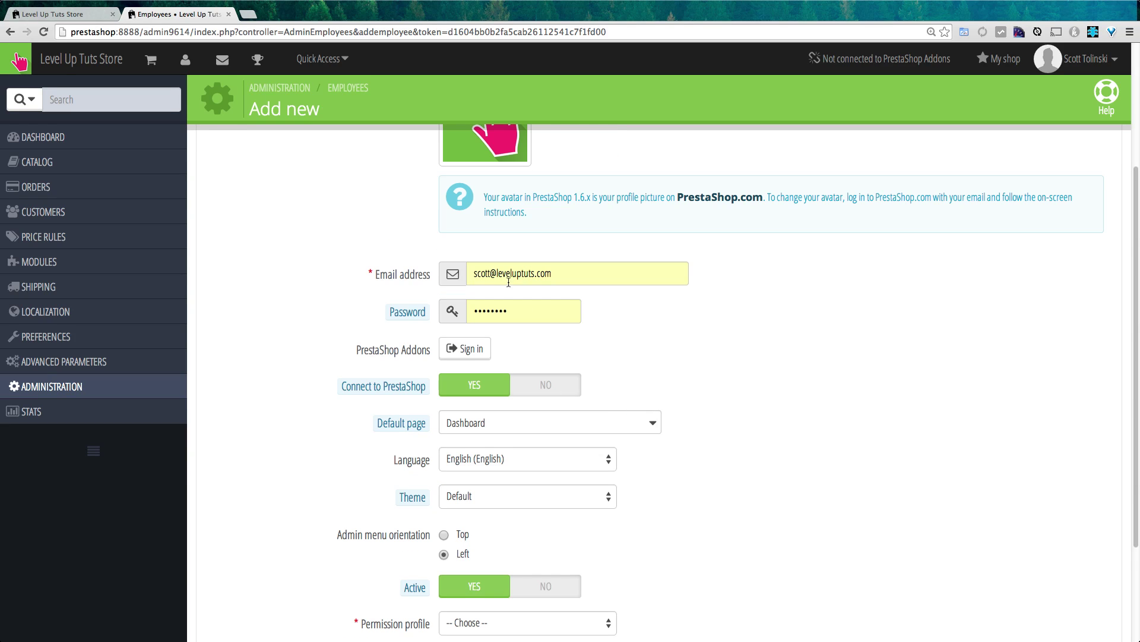
double_click(486, 274)
text(john)
click(514, 310)
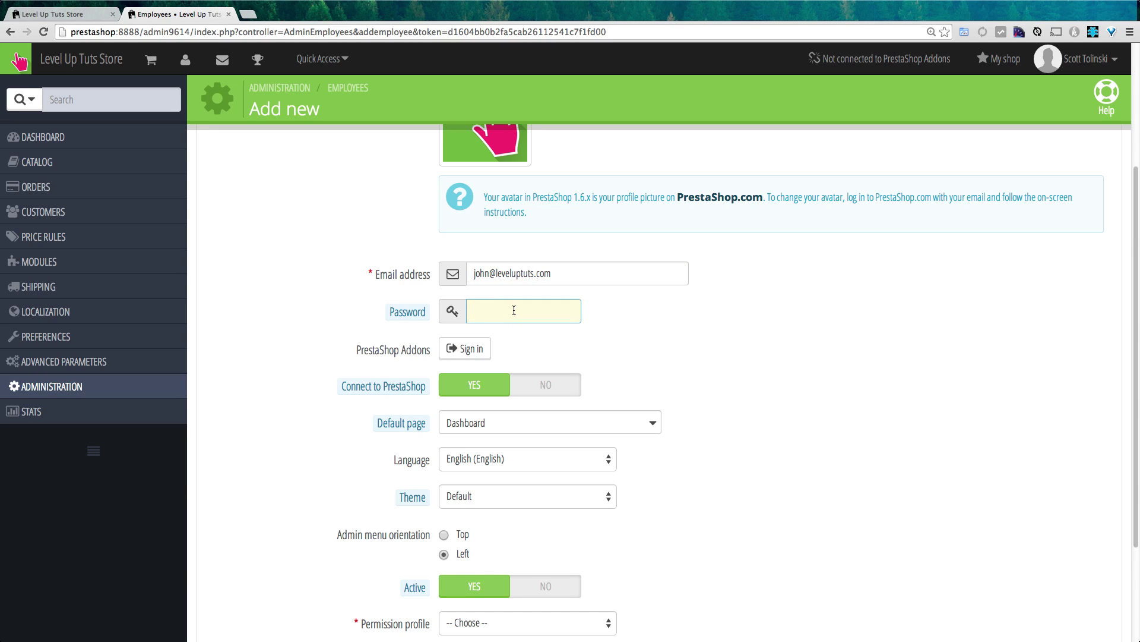
text(*****)
scroll(711, 398, down, 5)
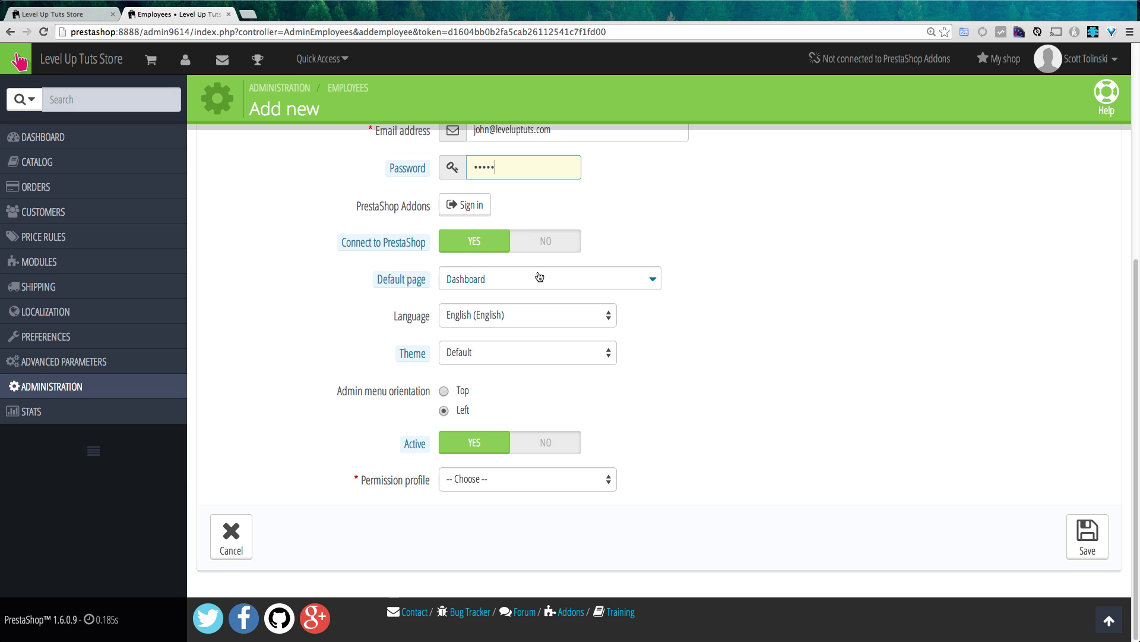
- Set default page to Products, theme to Default and profile to Salesman, then save
click(539, 276)
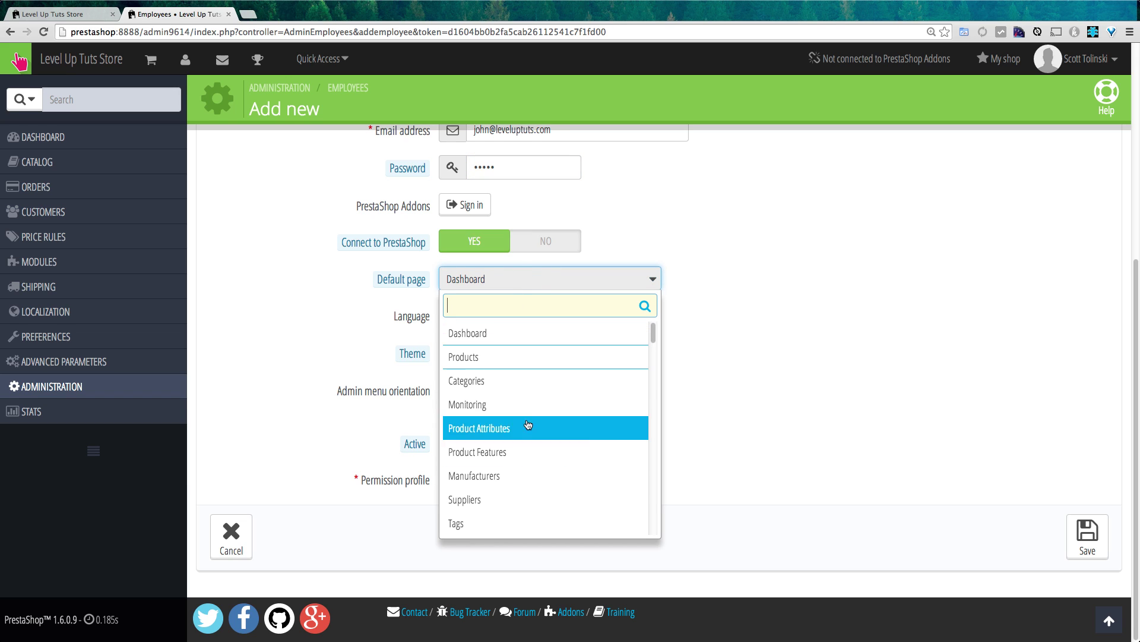
click(522, 358)
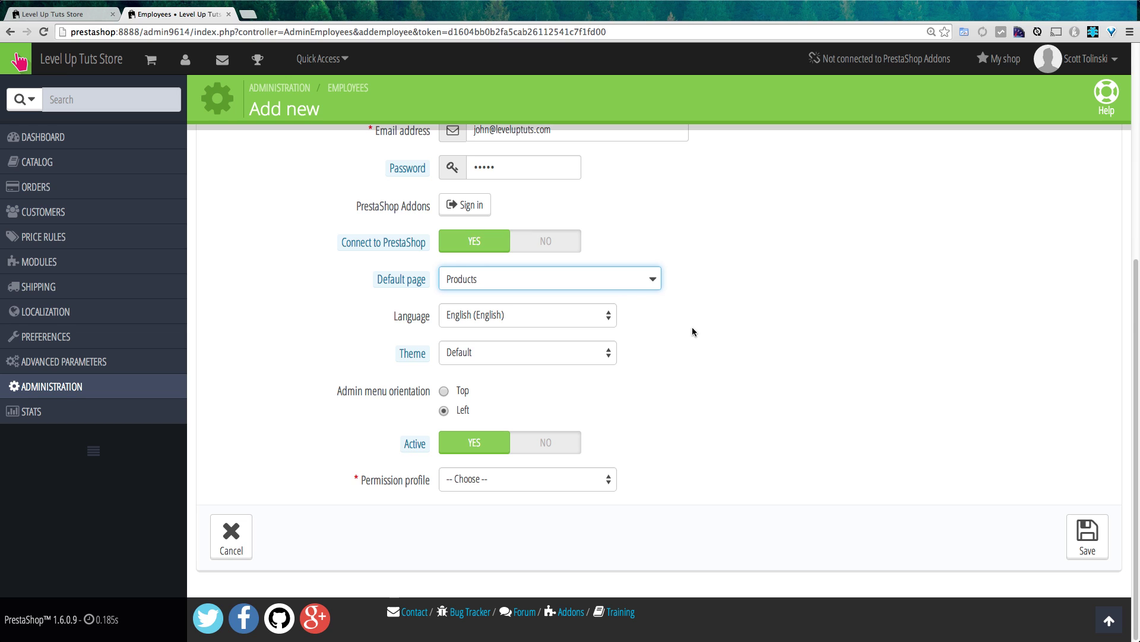
click(600, 351)
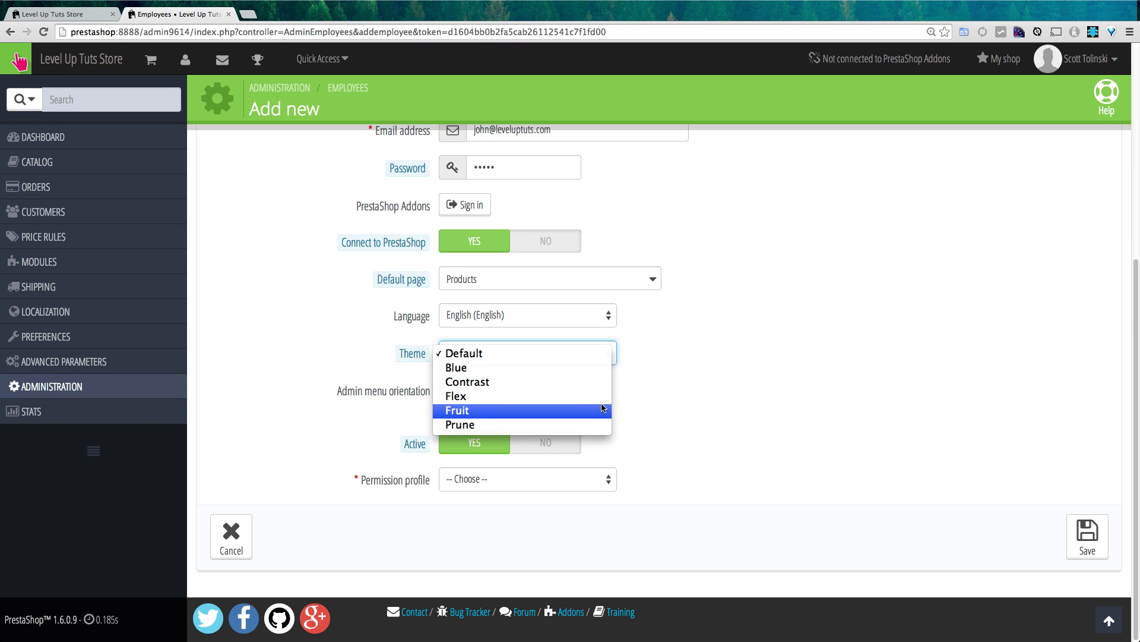
click(672, 363)
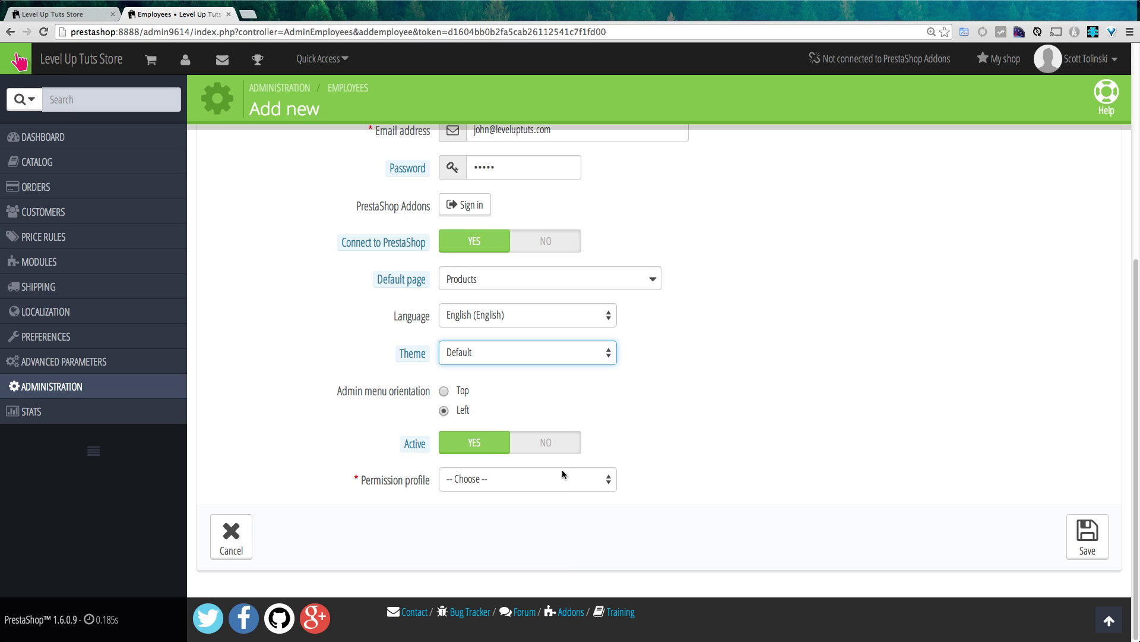
click(526, 478)
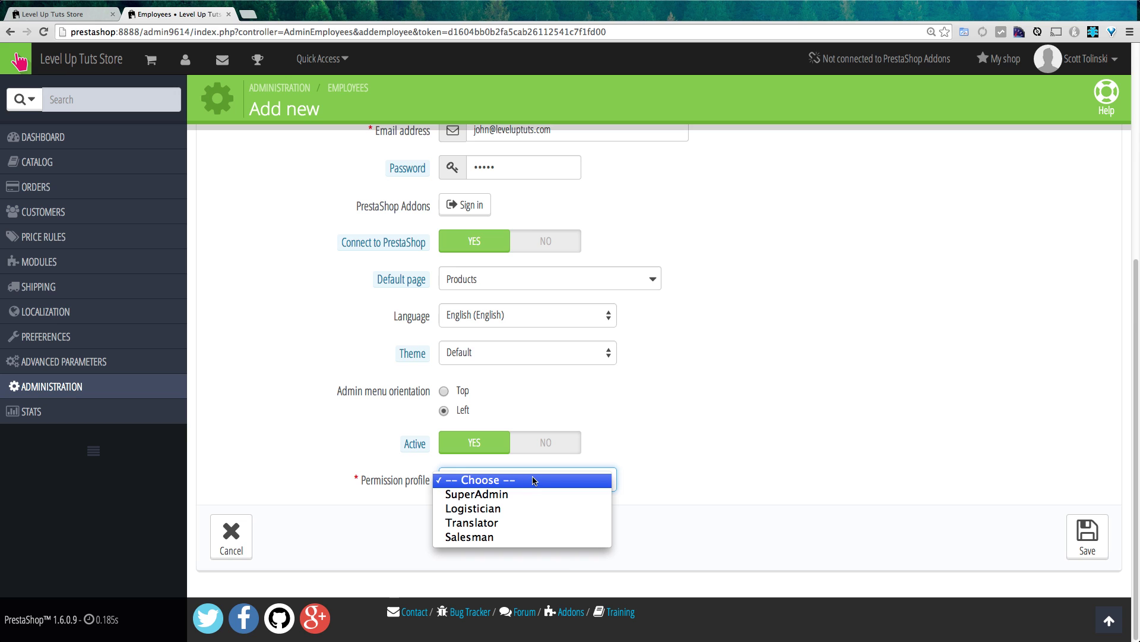
click(506, 537)
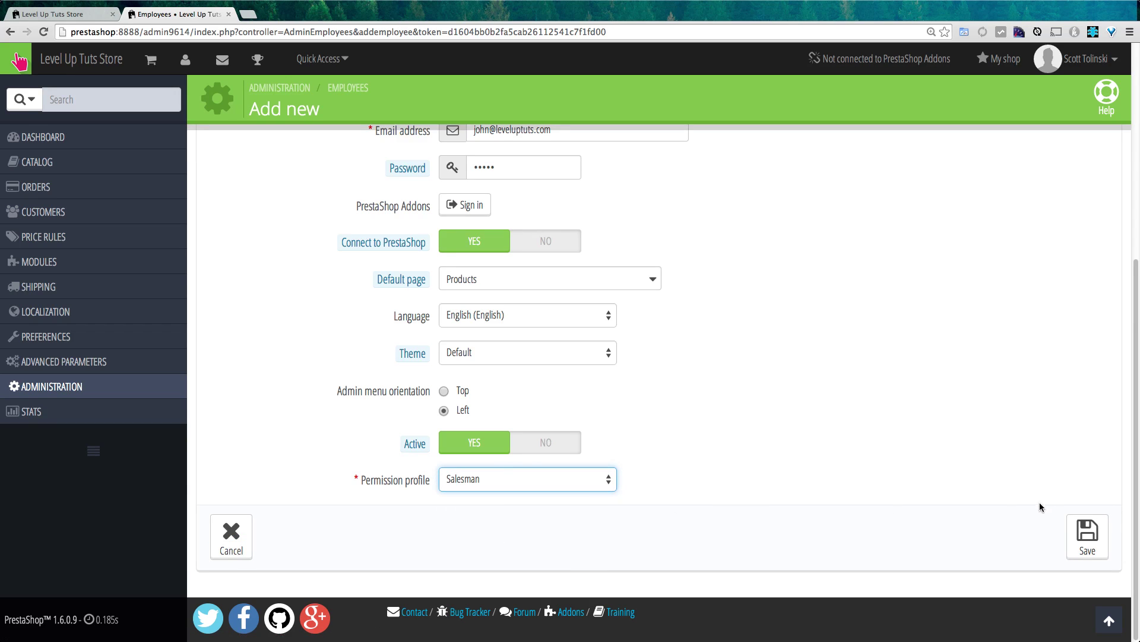
click(1101, 537)
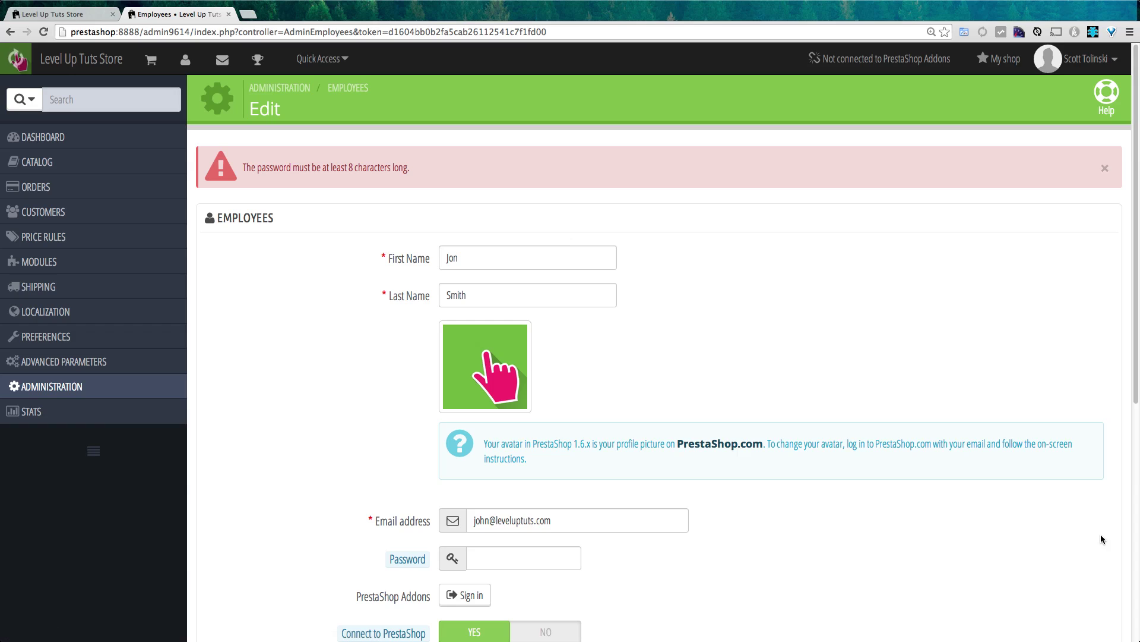
- Replace the password with one of at least 8 characters and save the employee
click(506, 558)
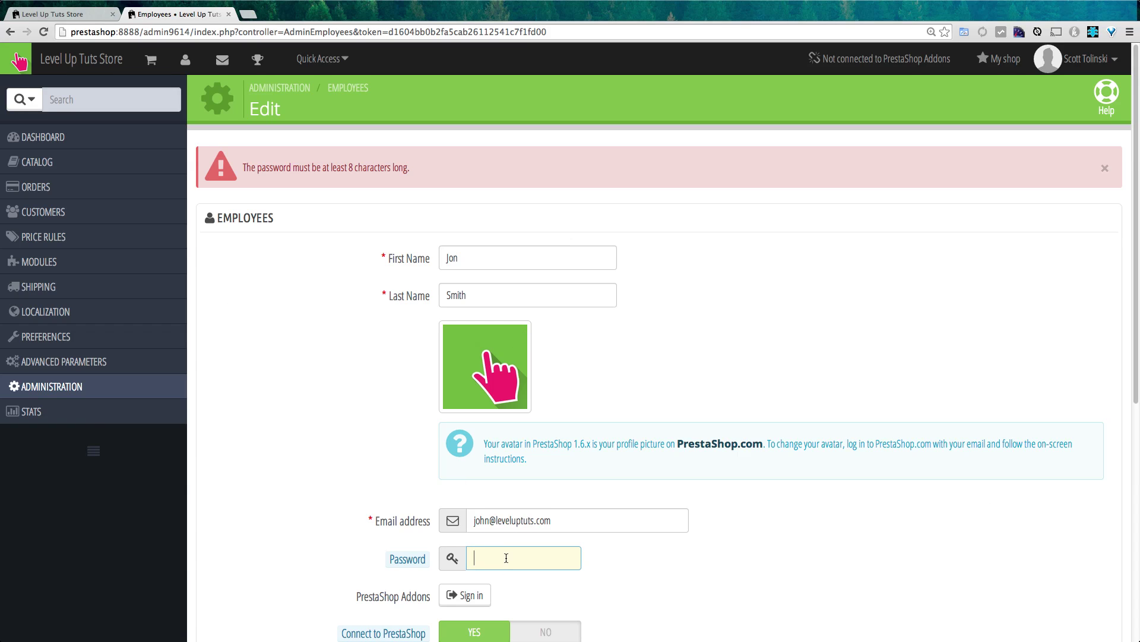
text(password123)
key(super+a)
scroll(954, 438, down, 6)
click(1091, 552)
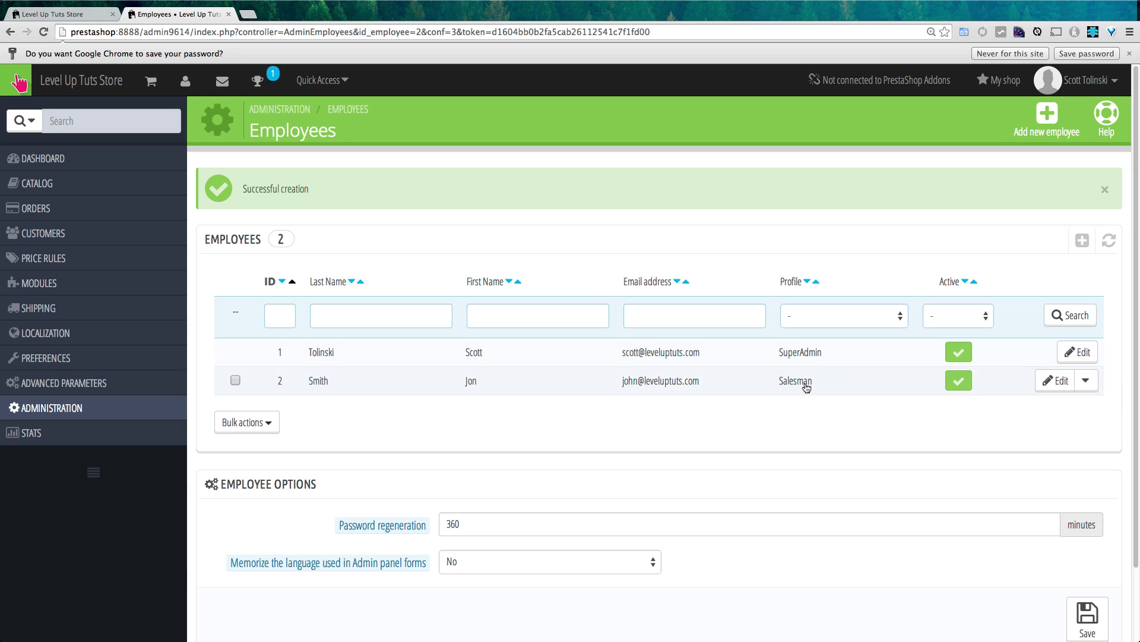
mouse_move(50, 412)
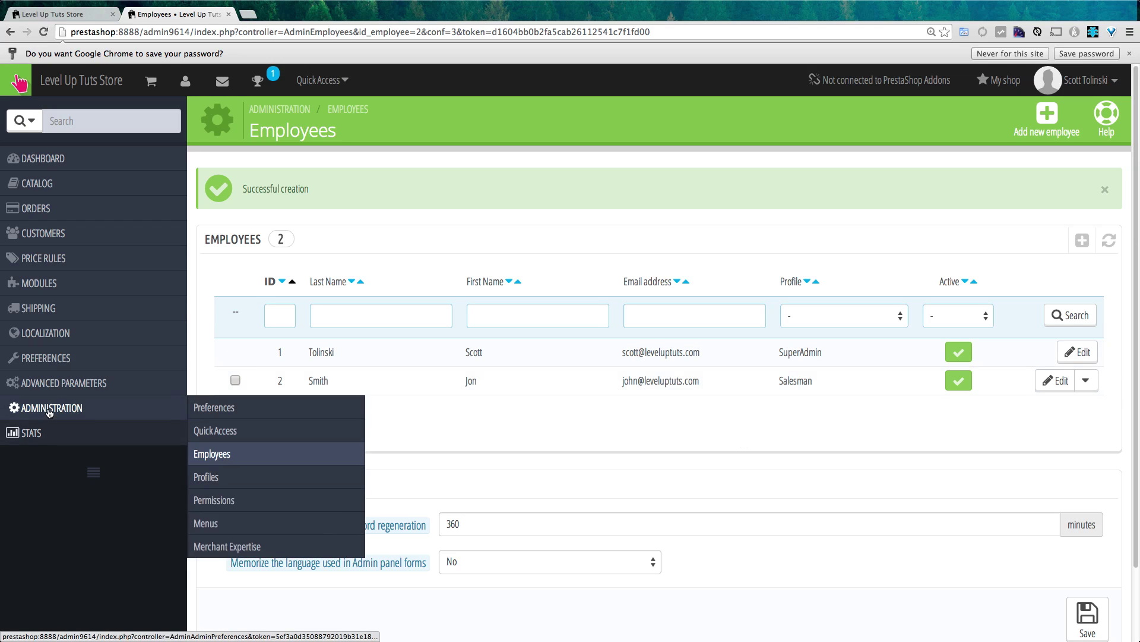
- Open the Profiles list, open the Salesman profile for editing, then cancel unchanged
click(261, 480)
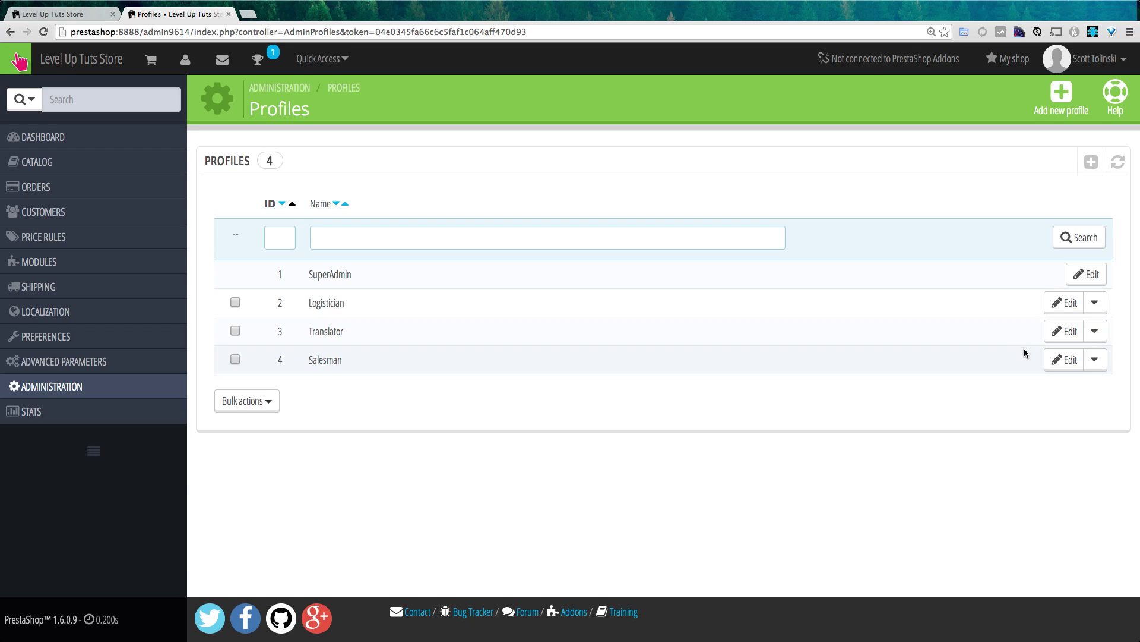
click(1062, 360)
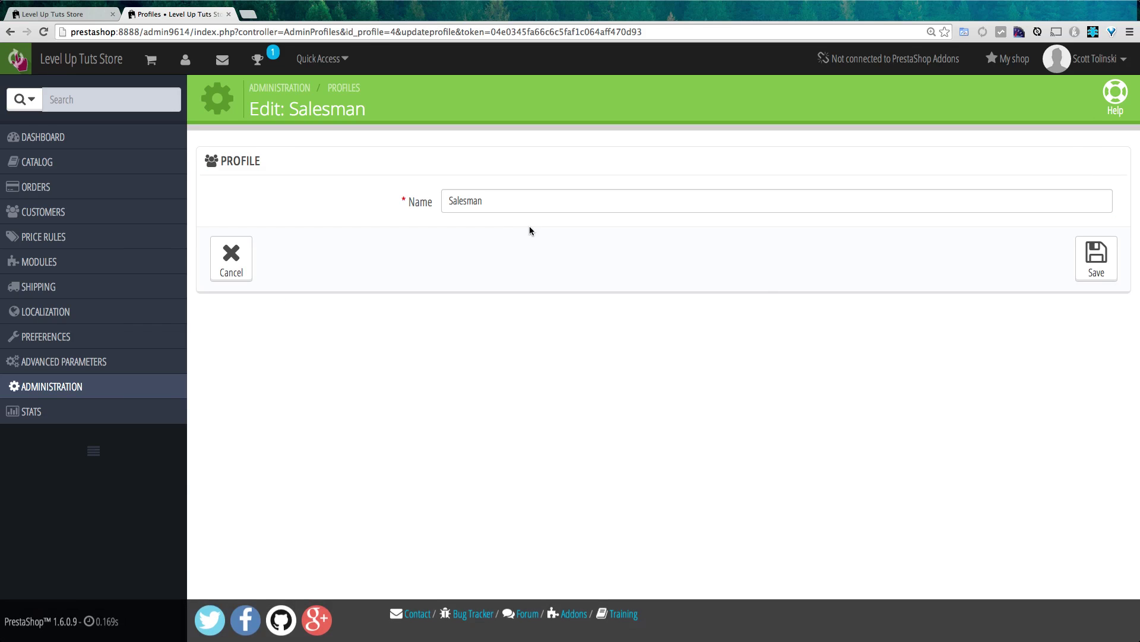
click(239, 267)
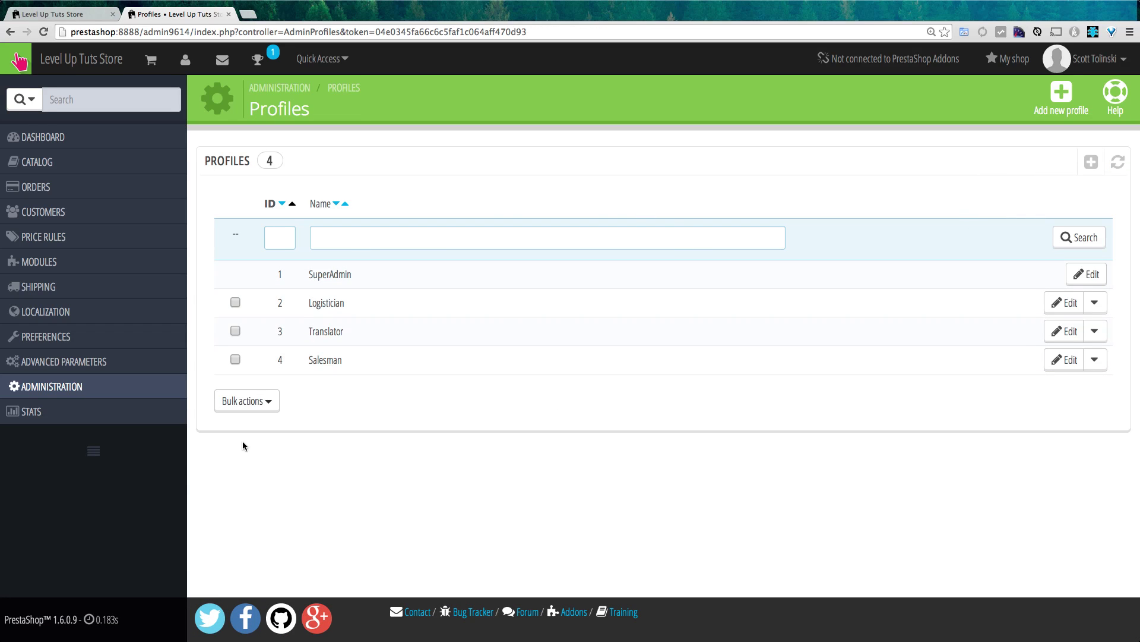
mouse_move(118, 393)
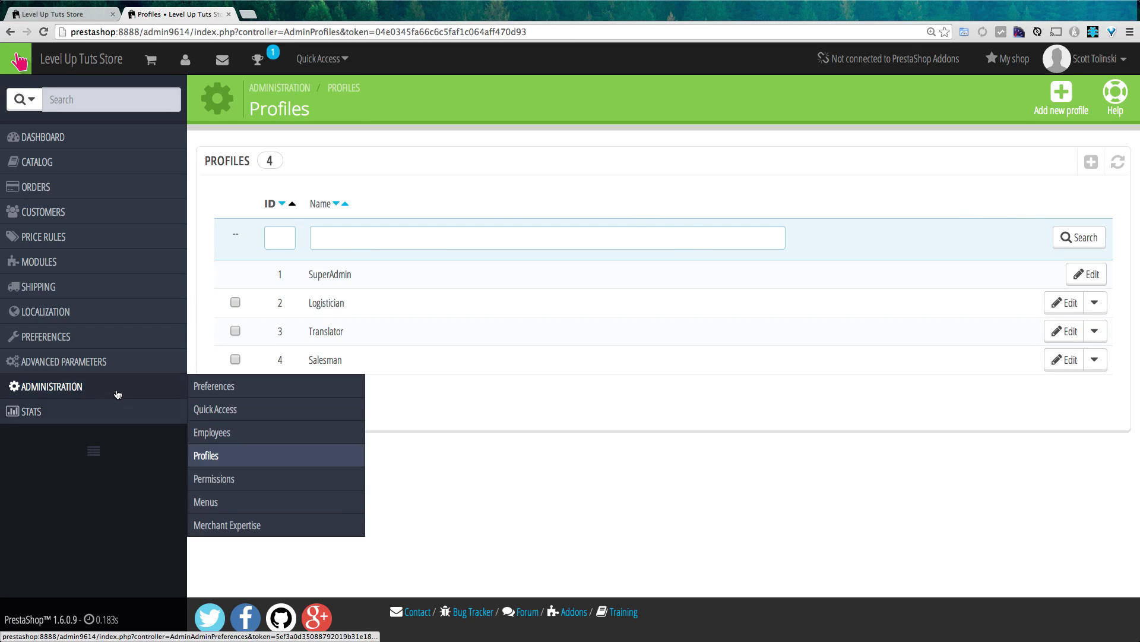
- Show Salesman permissions and toggle Dashboard full and view access on, then back off
click(239, 482)
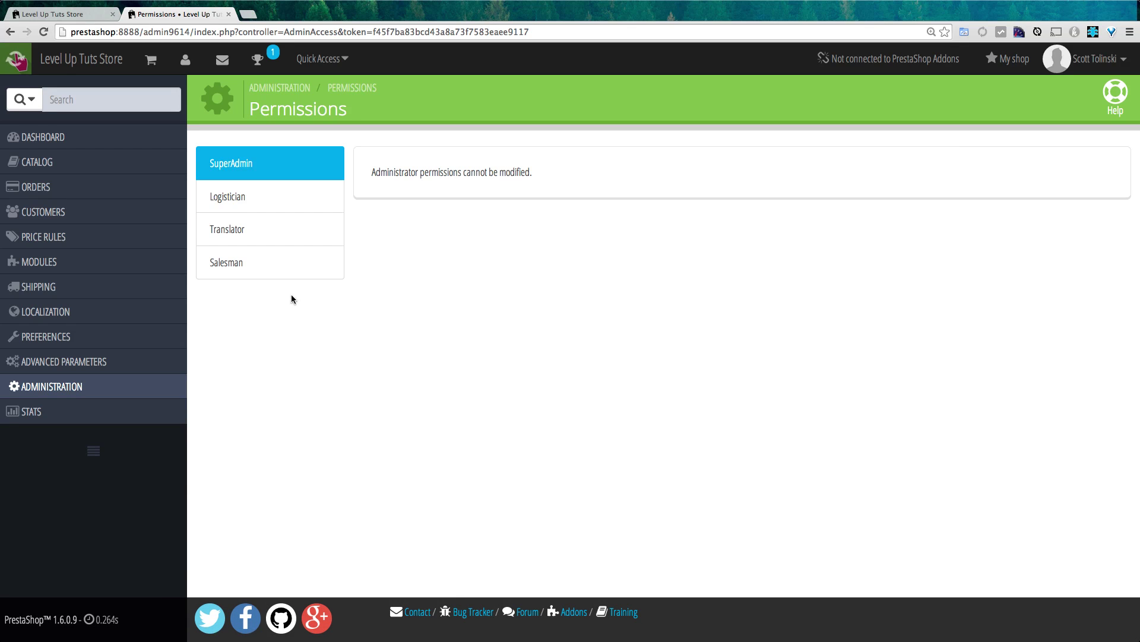
click(269, 258)
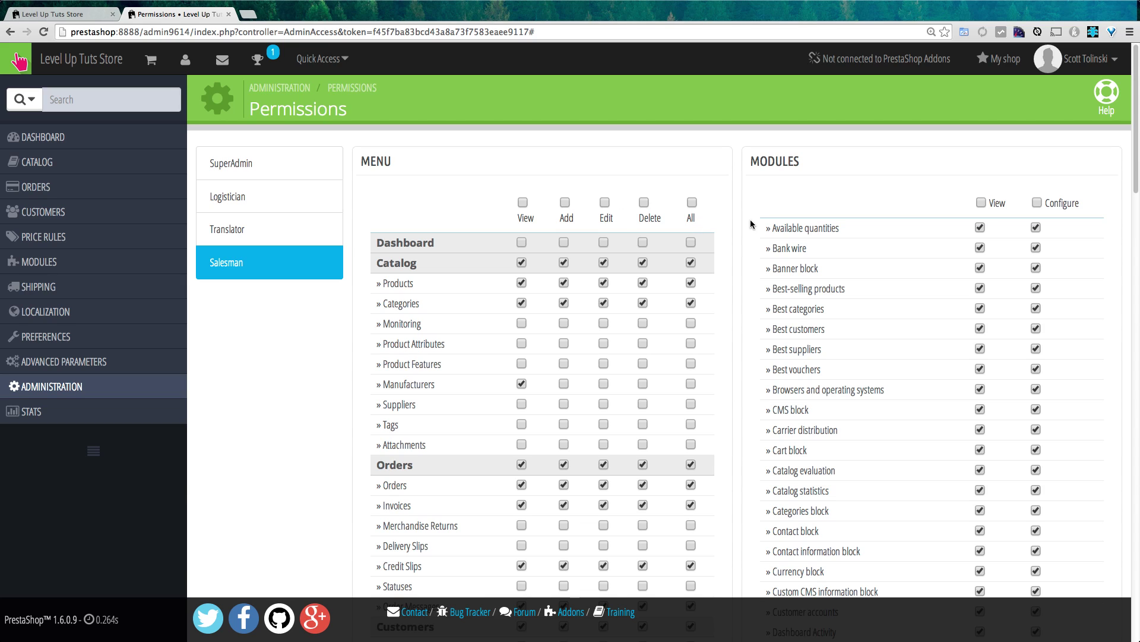
click(690, 242)
click(690, 242)
double_click(690, 243)
click(525, 243)
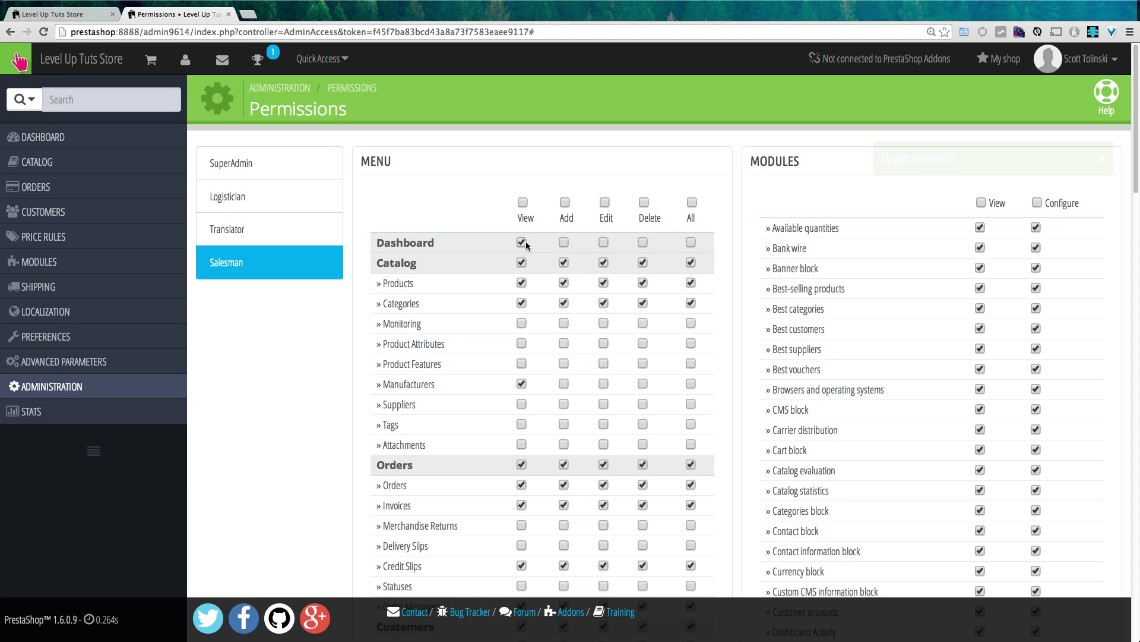
click(522, 242)
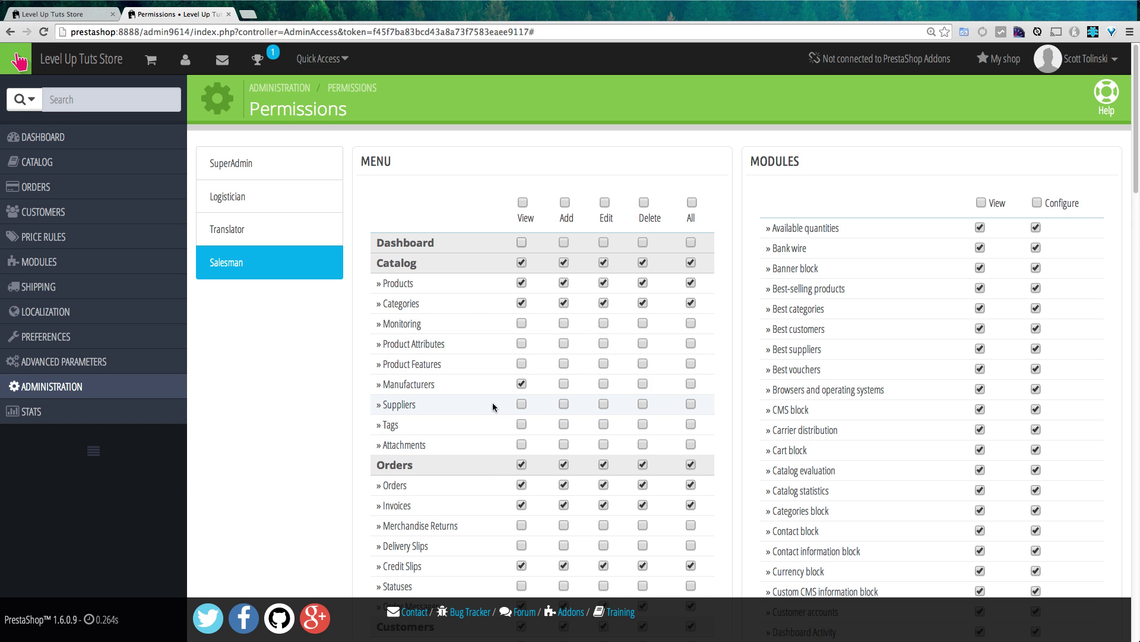
scroll(504, 412, down, 5)
scroll(492, 407, up, 3)
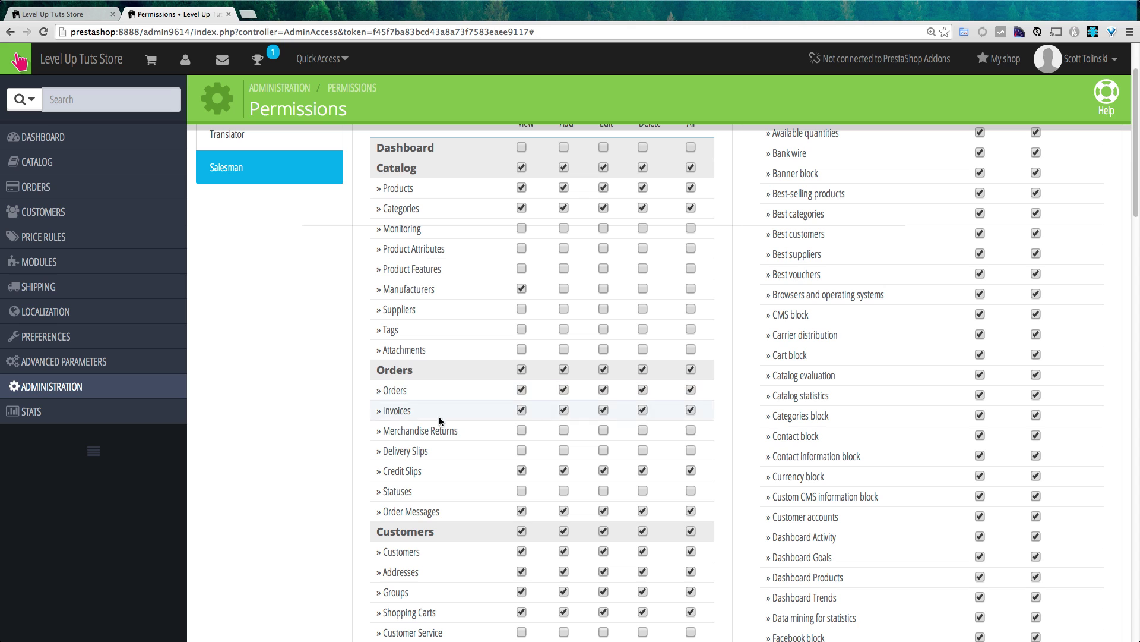
scroll(556, 569, down, 3)
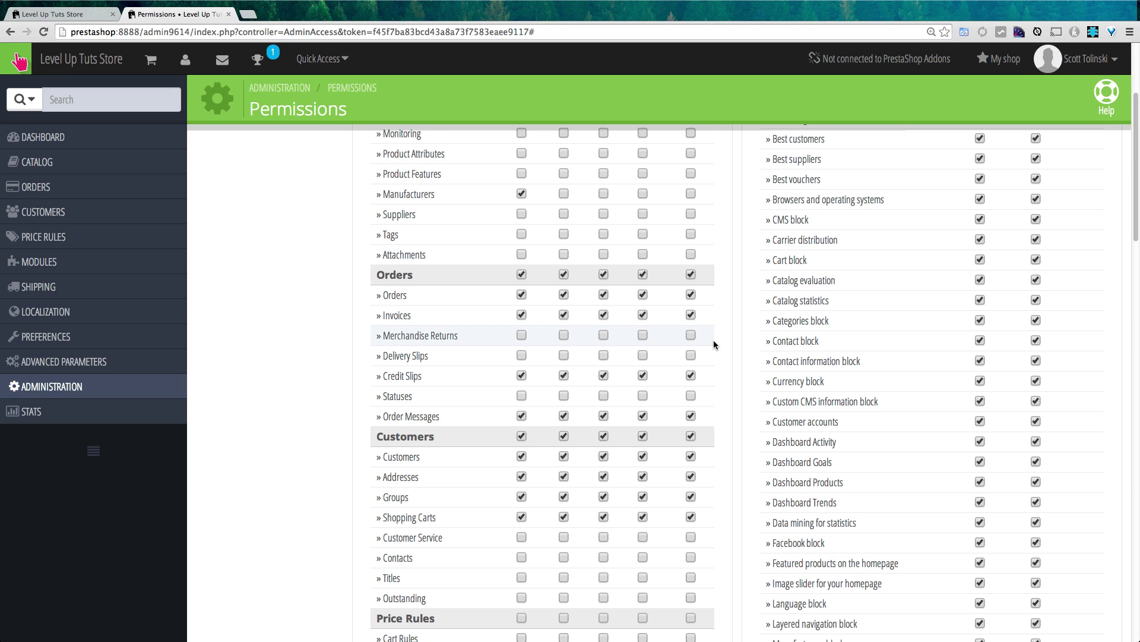
scroll(714, 339, down, 20)
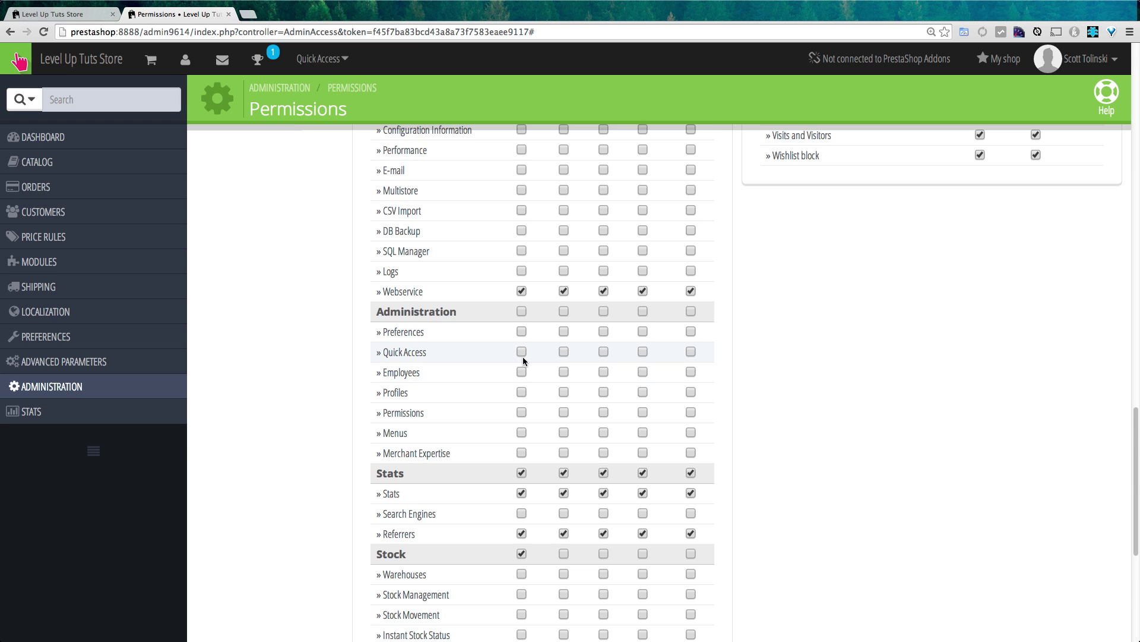
scroll(524, 359, down, 3)
scroll(523, 359, down, 3)
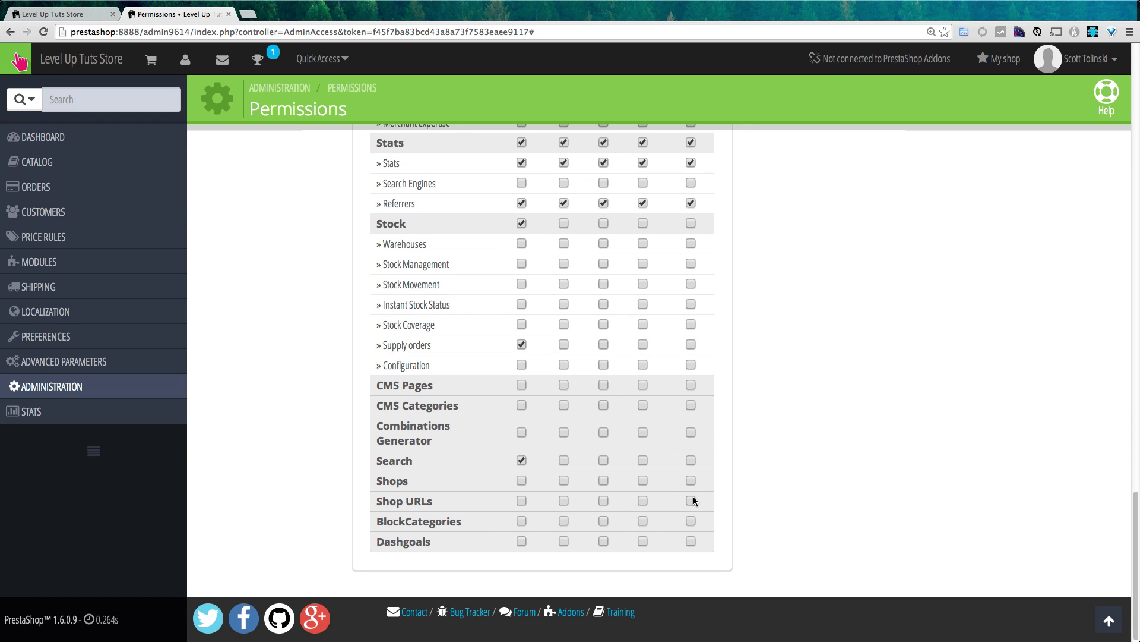
scroll(668, 469, up, 15)
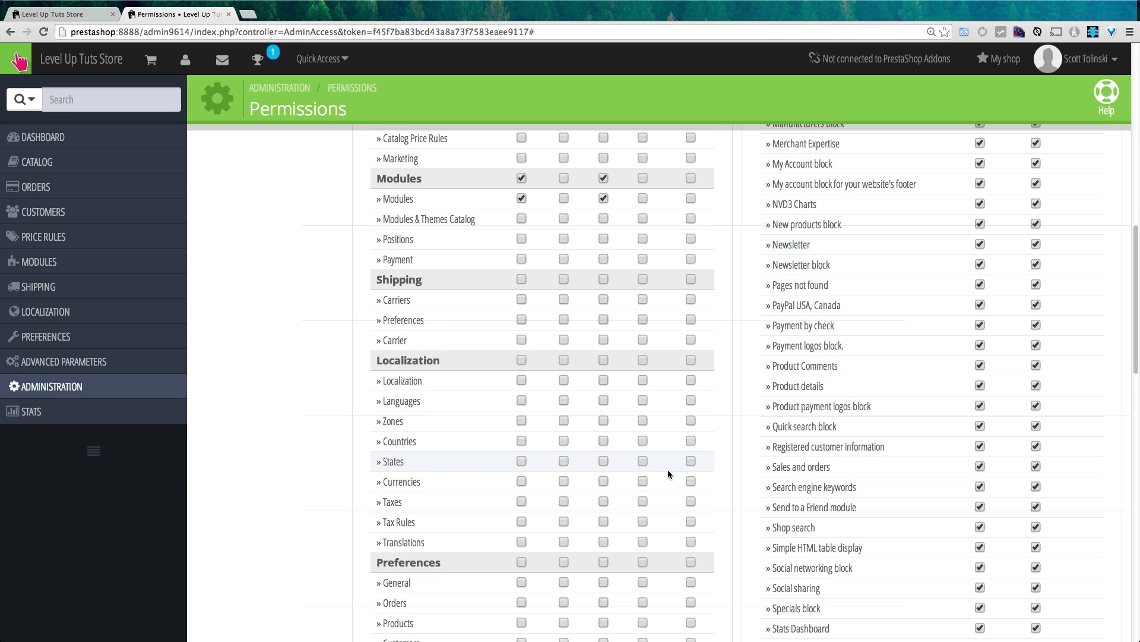
scroll(668, 470, up, 10)
- Select the Translator profile and scroll through its menu permissions to the bottom and back
click(240, 245)
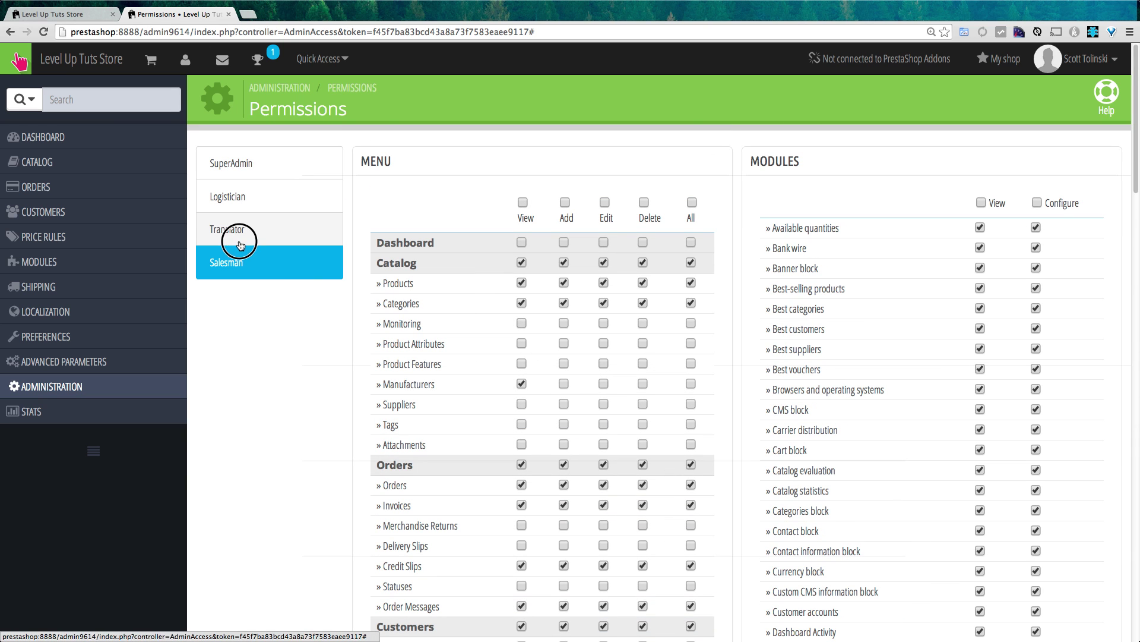
scroll(607, 337, down, 10)
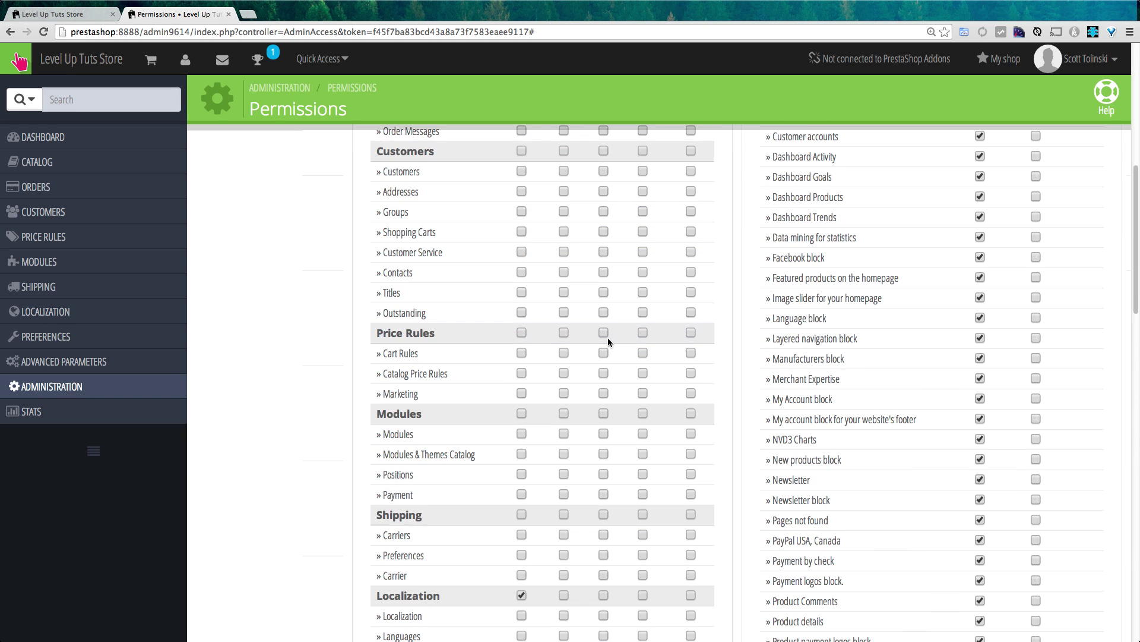
scroll(607, 338, down, 8)
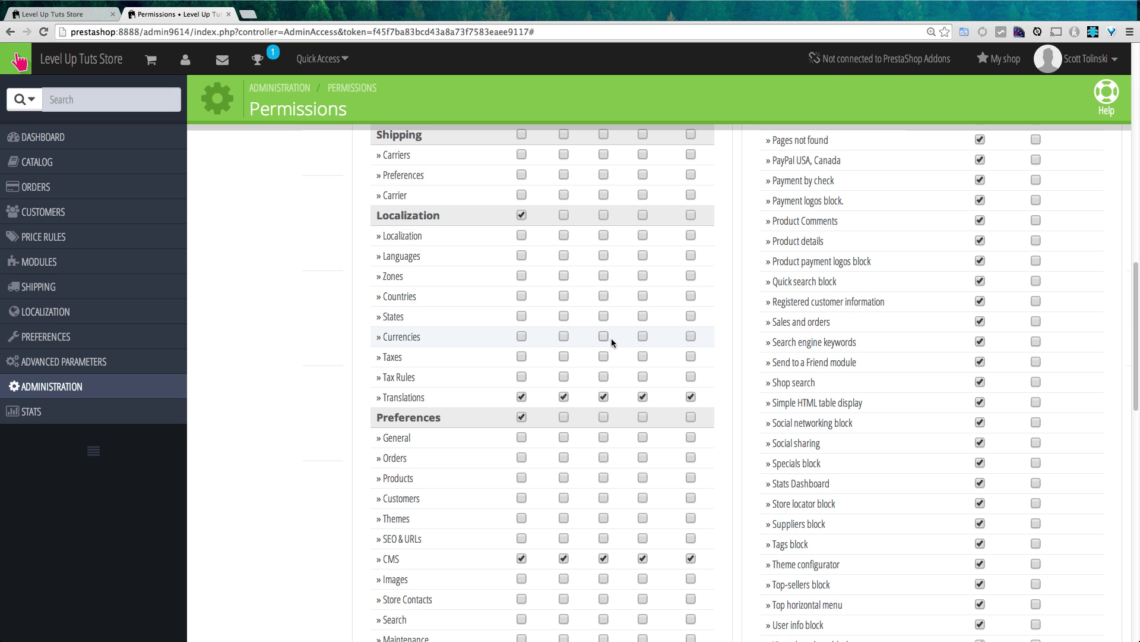
scroll(560, 423, down, 6)
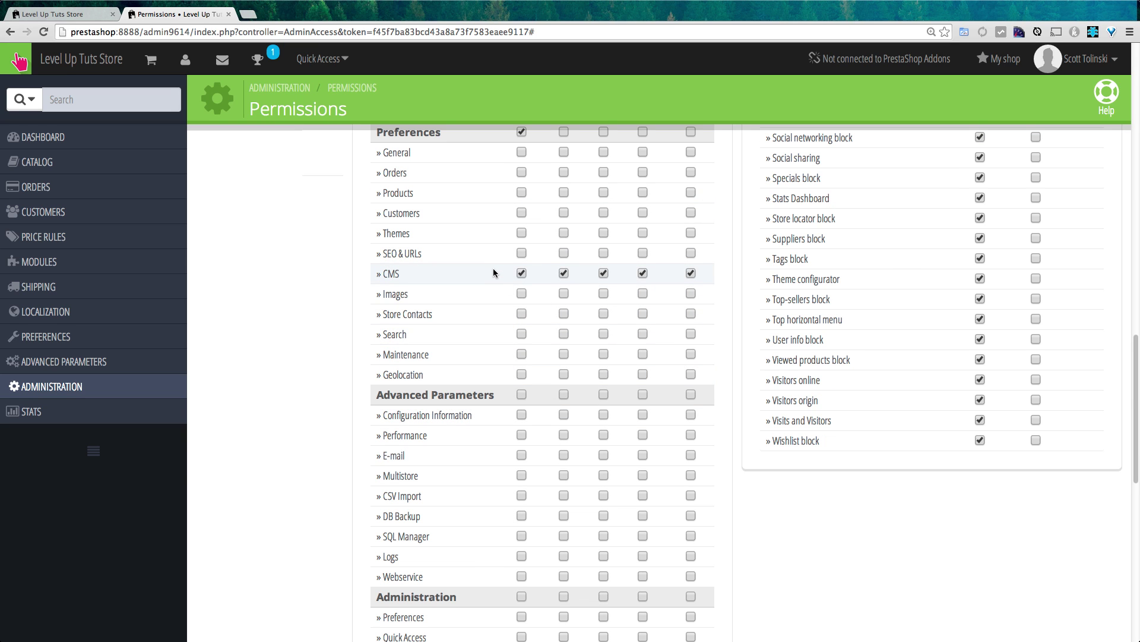
scroll(493, 268, down, 6)
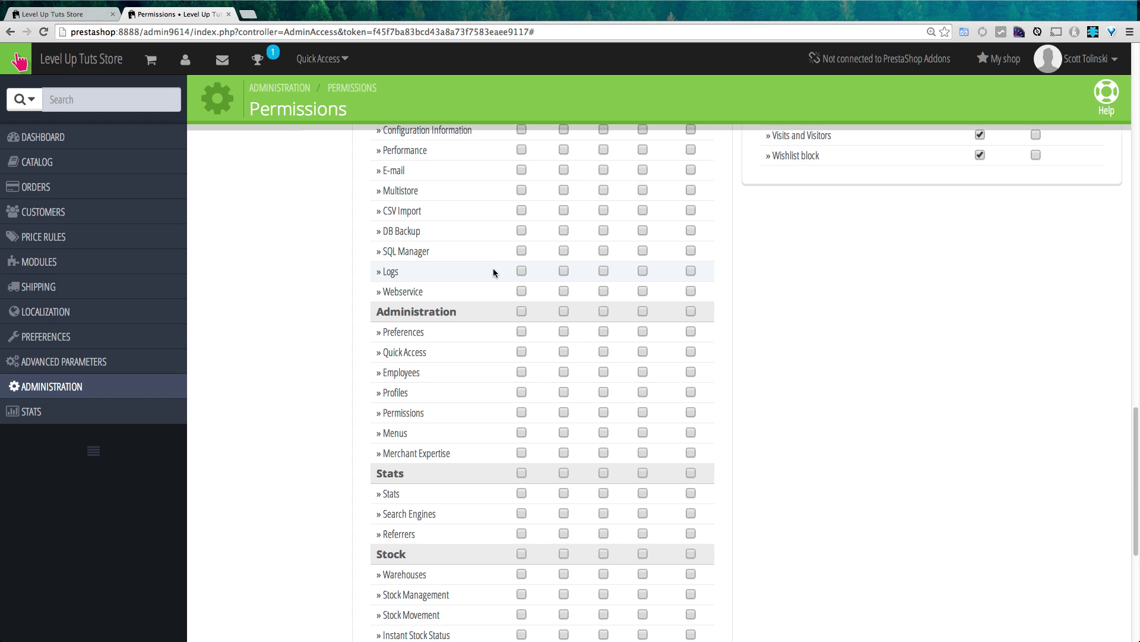
scroll(493, 268, down, 7)
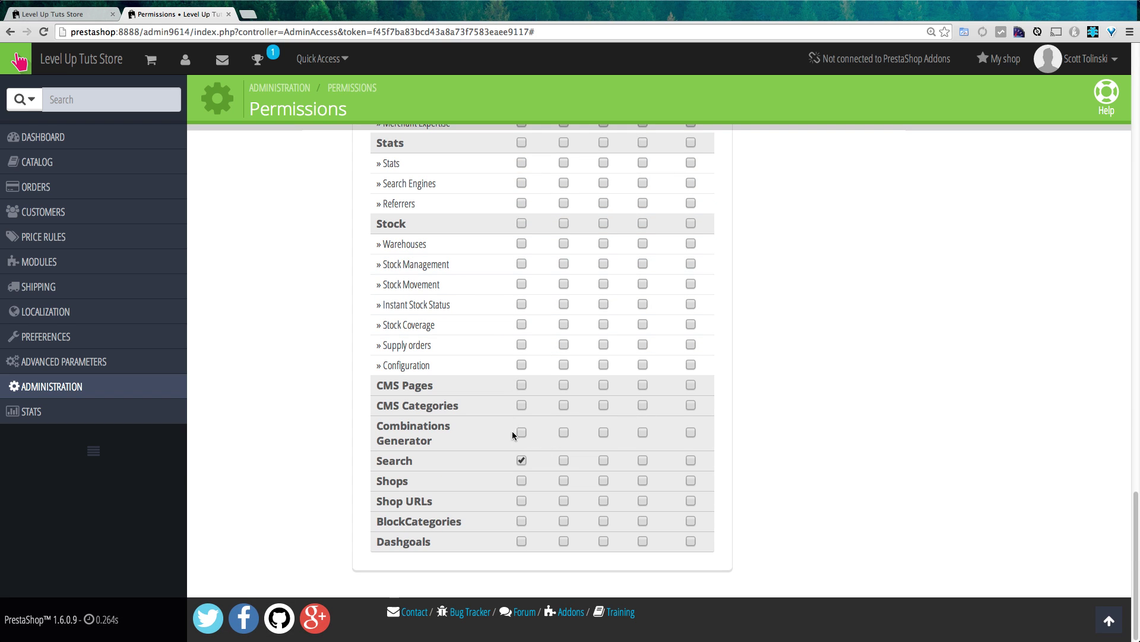
scroll(525, 468, up, 20)
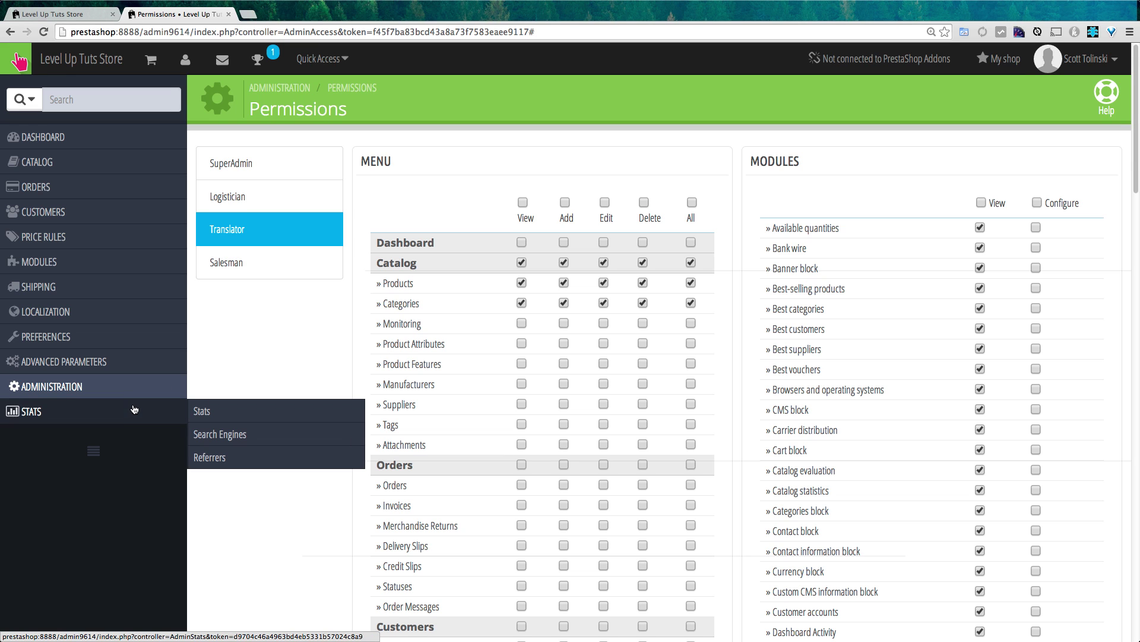
- In the Menus list, disable the Dashboard menu and then re-enable it
mouse_move(118, 386)
click(288, 509)
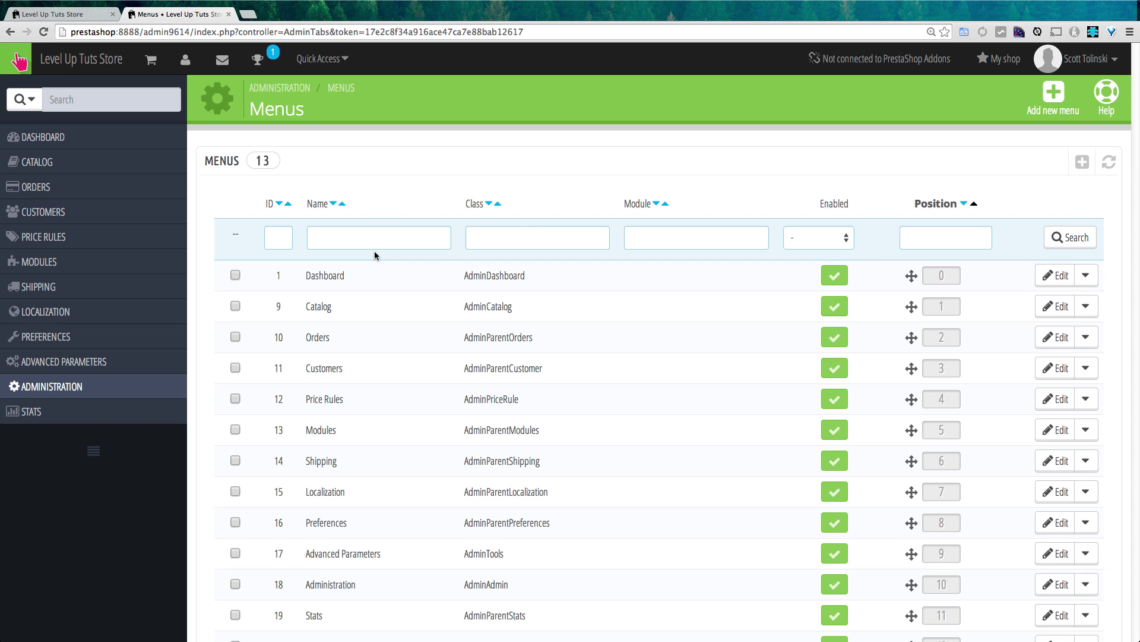
mouse_move(84, 155)
mouse_move(917, 291)
mouse_down()
mouse_move(914, 247)
mouse_move(909, 275)
mouse_up()
click(836, 279)
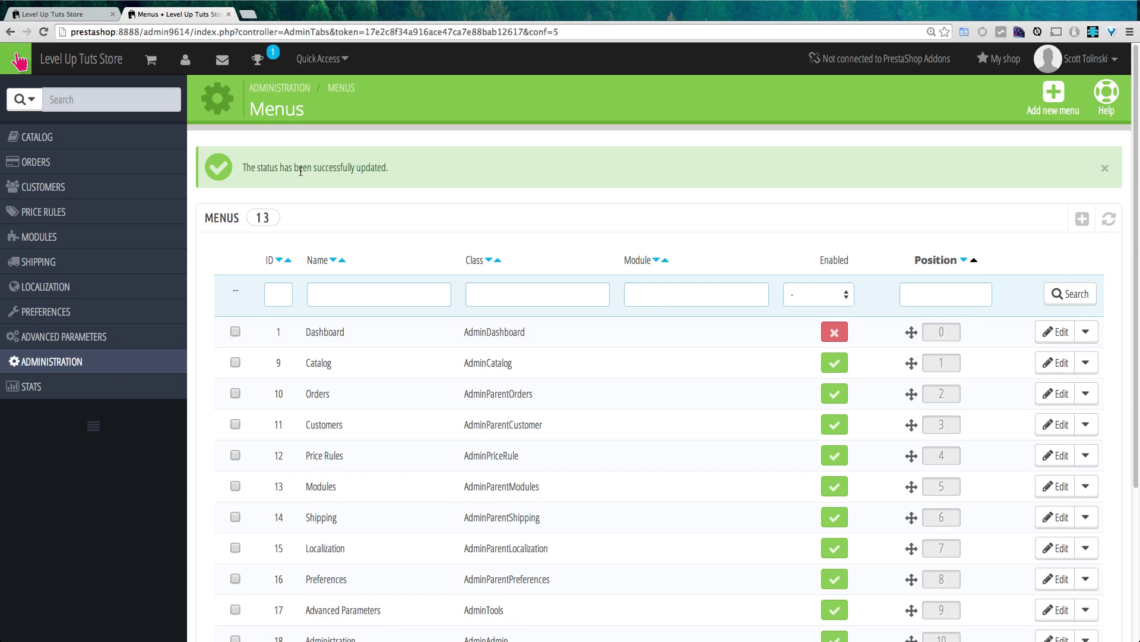
mouse_move(155, 213)
click(834, 333)
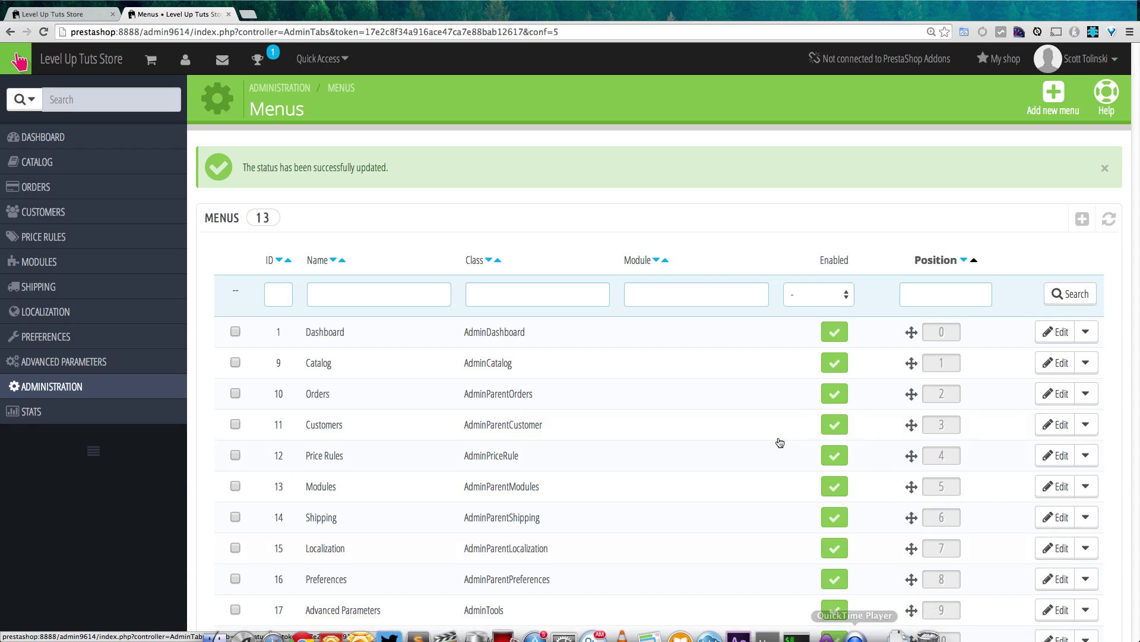
- Open the Dashboard menu's edit form and leave it without saving
click(1055, 332)
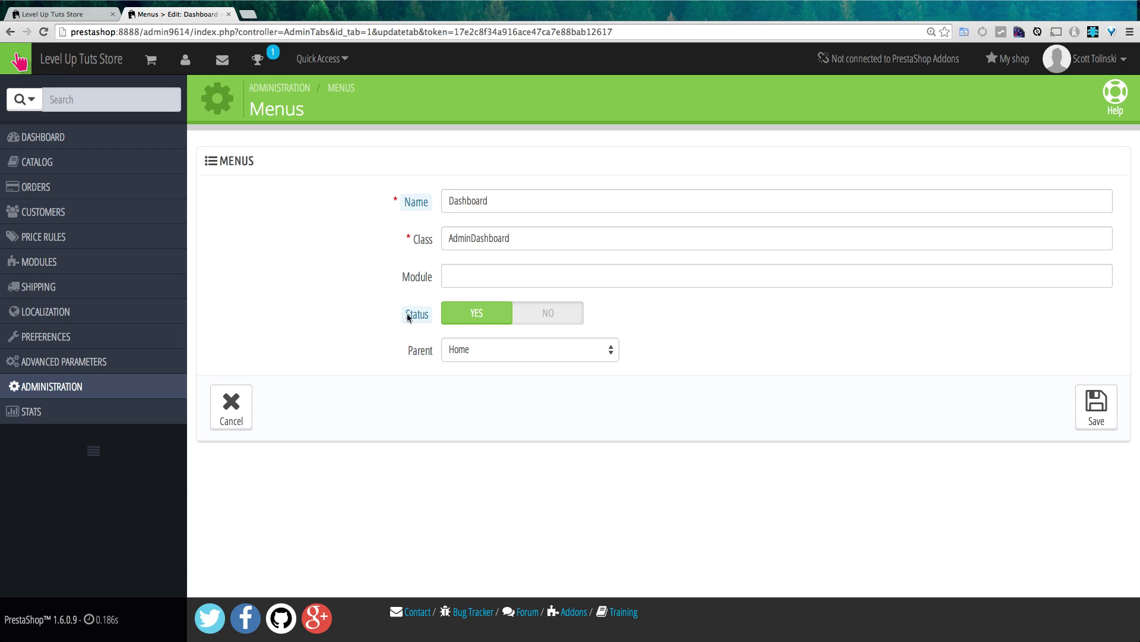
click(215, 420)
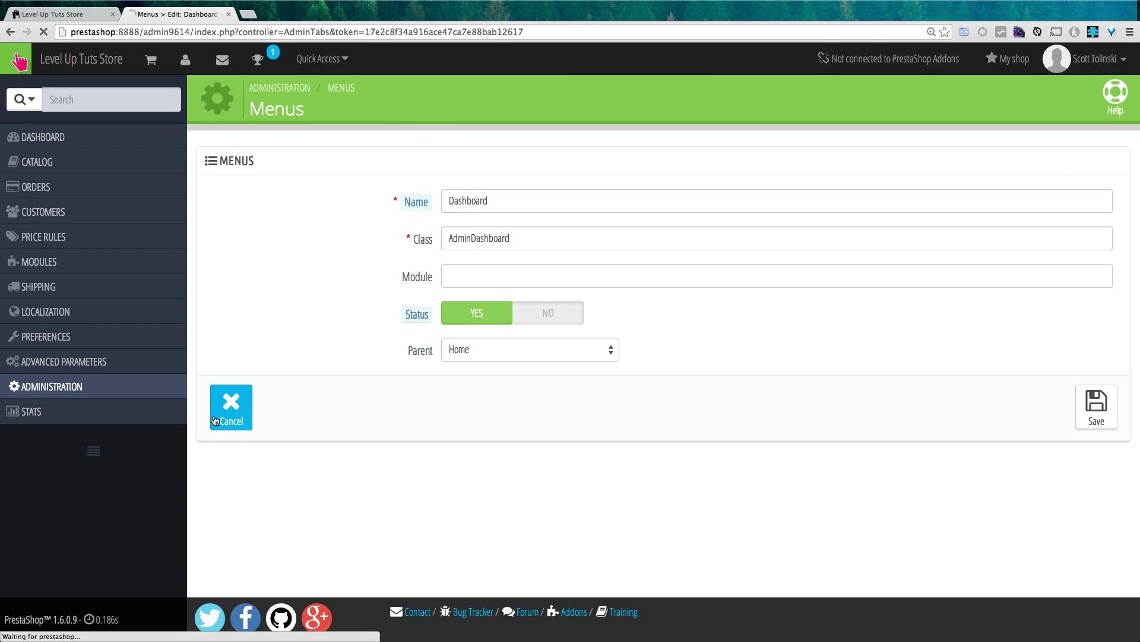
mouse_move(145, 400)
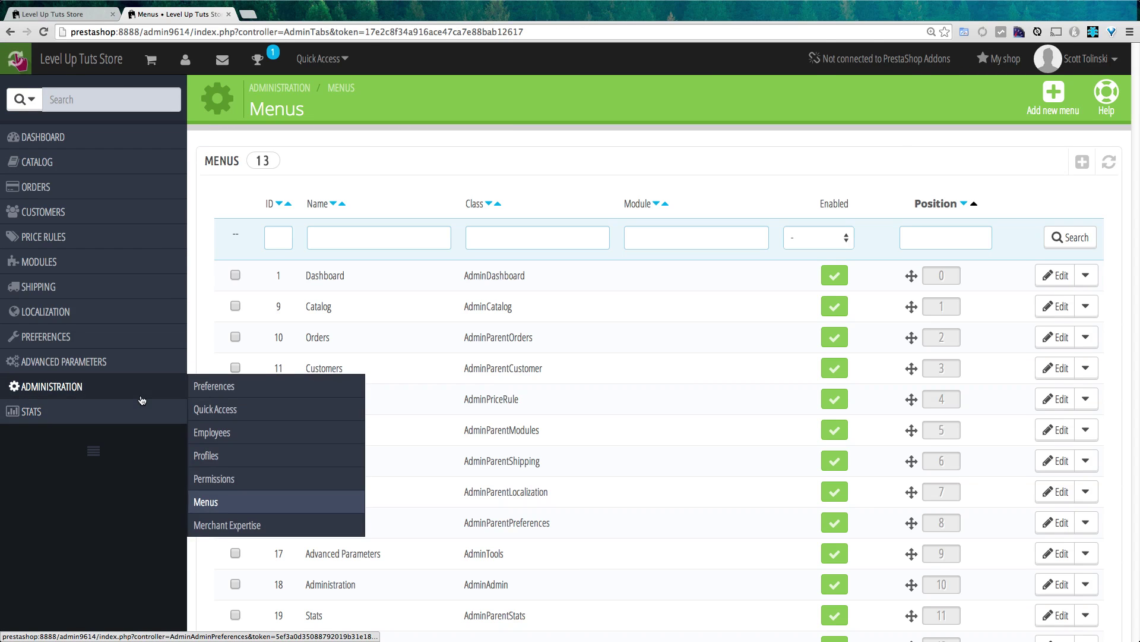
- Review Merchant Expertise Level 1 (35%) and its Features, Achievements and International badges
click(272, 526)
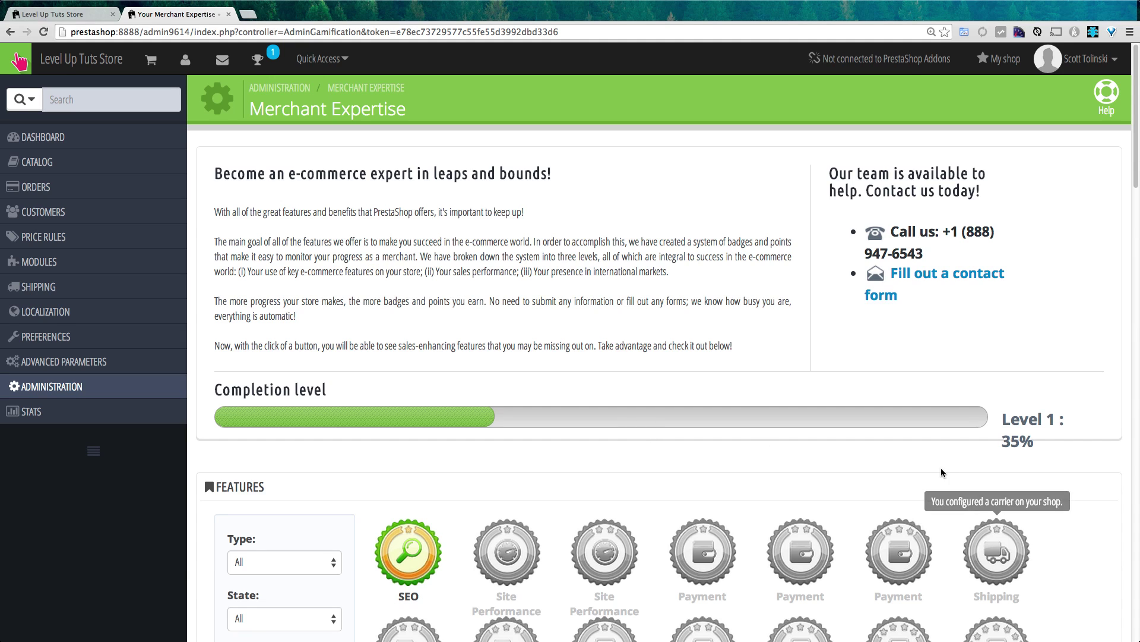
scroll(630, 343, down, 3)
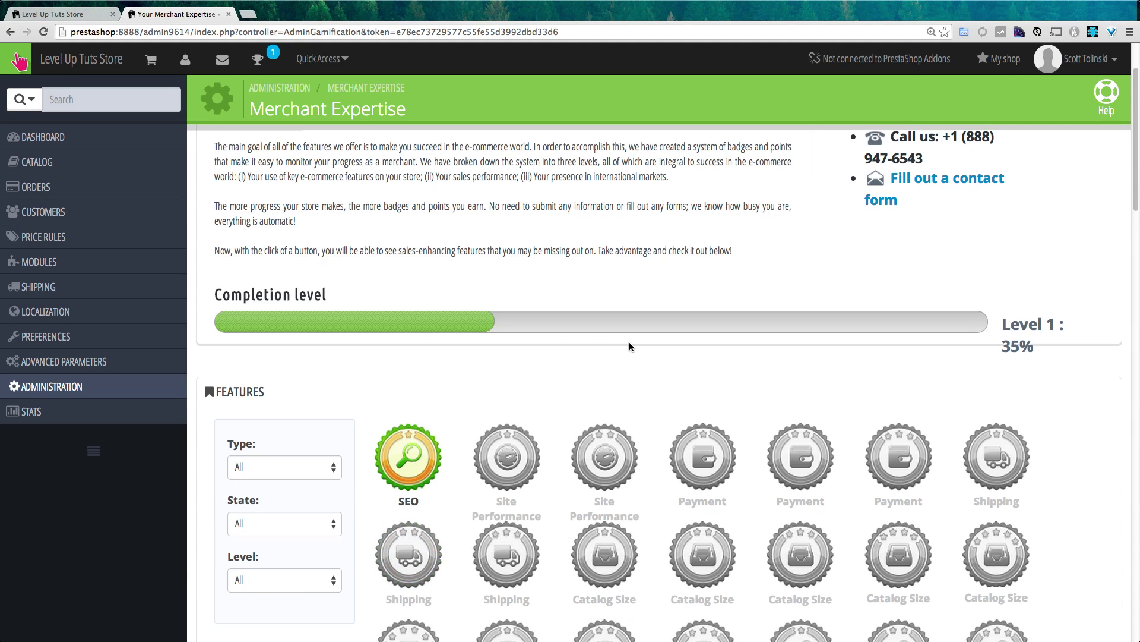
scroll(672, 326, down, 5)
scroll(891, 493, up, 7)
scroll(944, 493, down, 8)
mouse_move(994, 494)
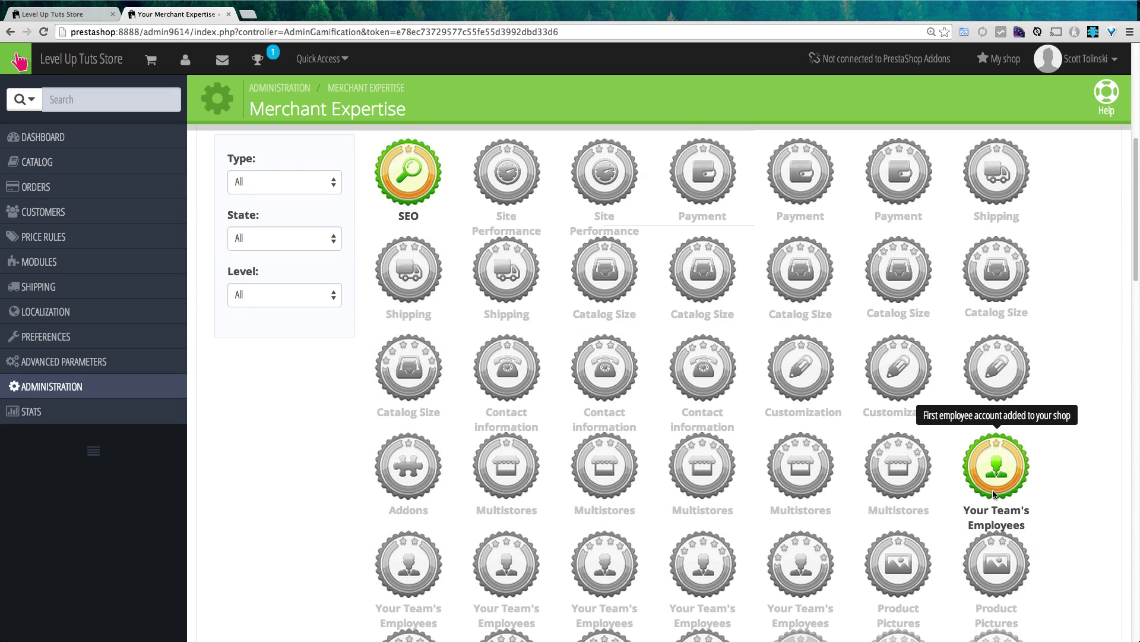
scroll(993, 492, down, 8)
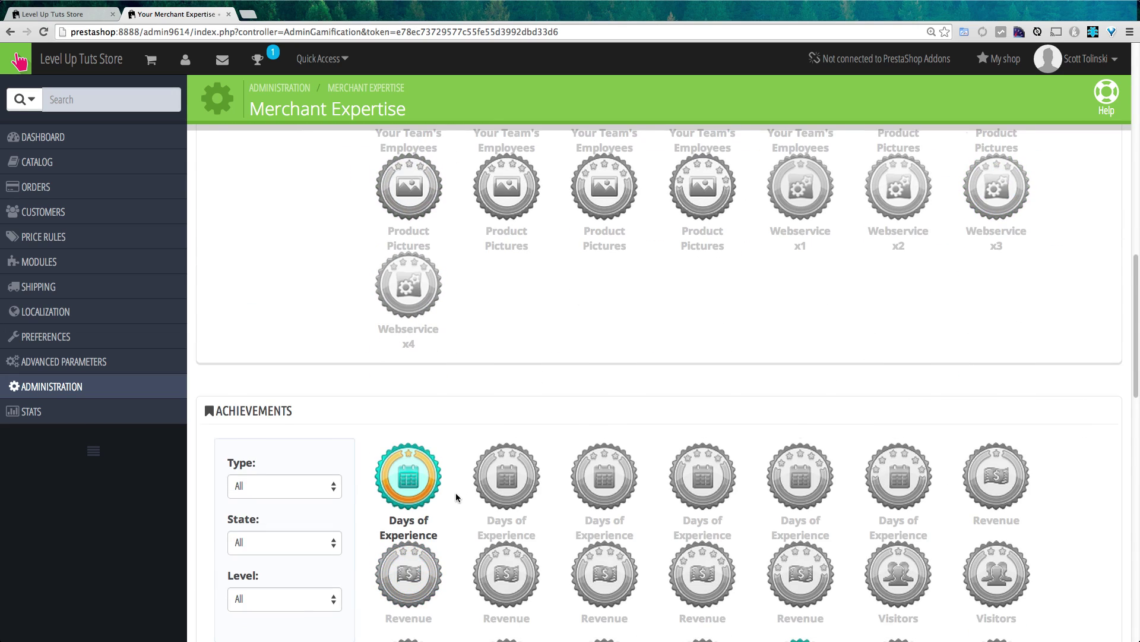
scroll(993, 475, down, 2)
mouse_move(415, 394)
scroll(456, 390, down, 10)
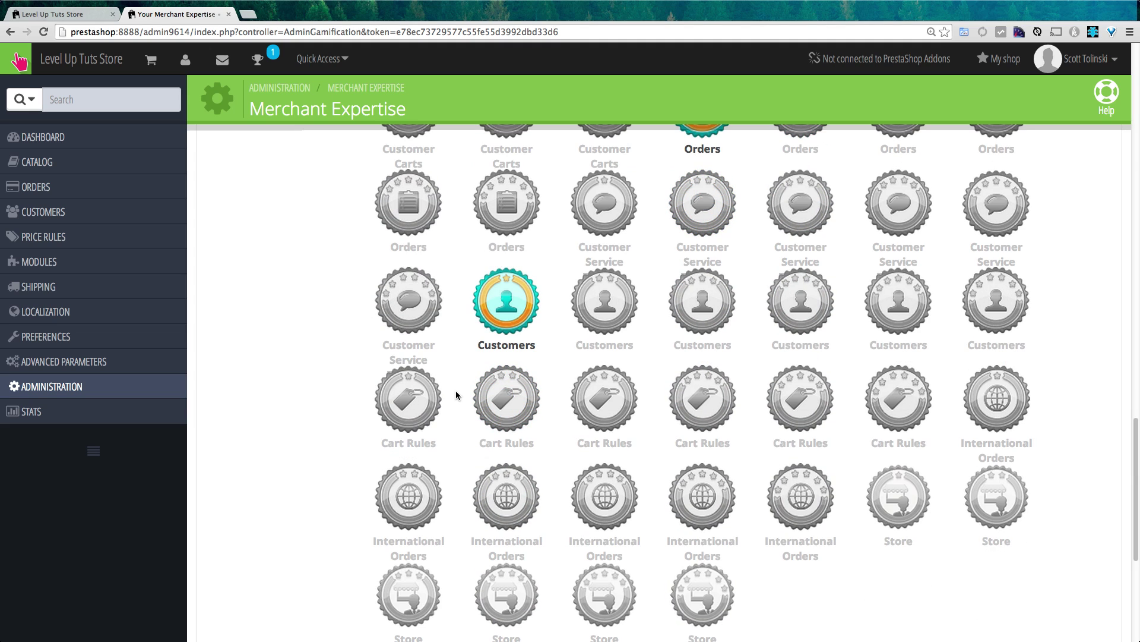
mouse_move(510, 319)
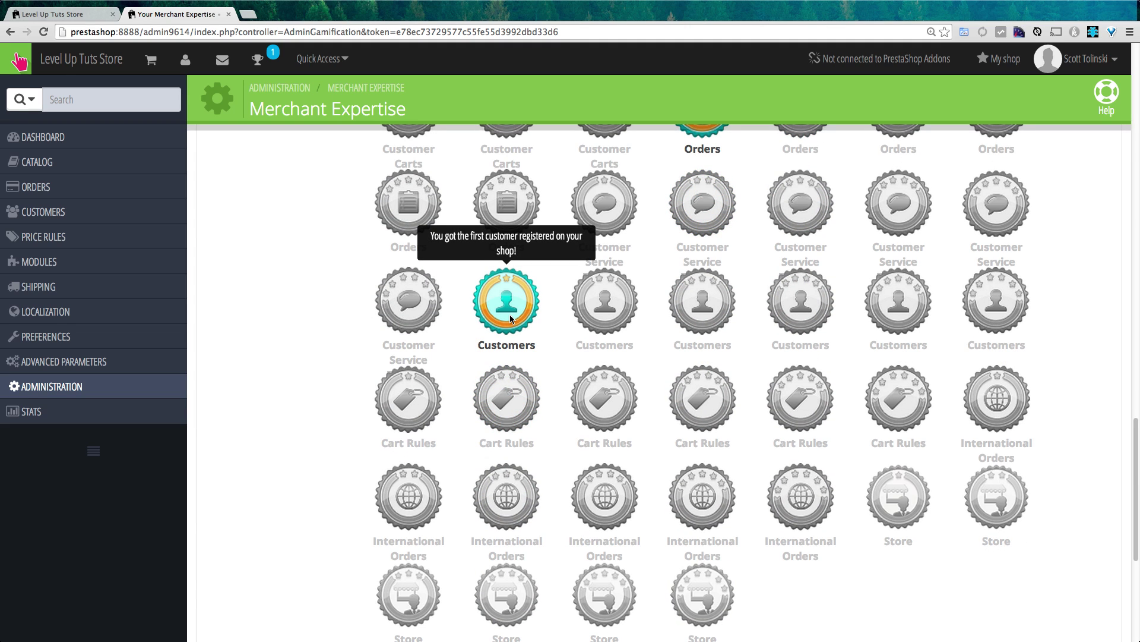
scroll(510, 315, down, 6)
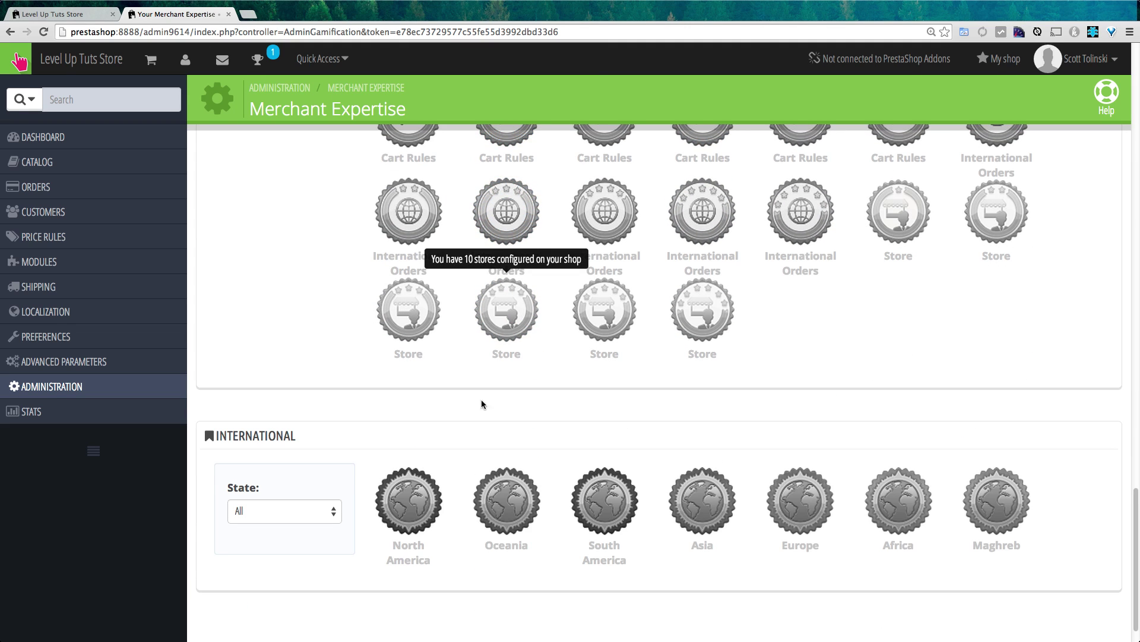
scroll(462, 552, up, 20)
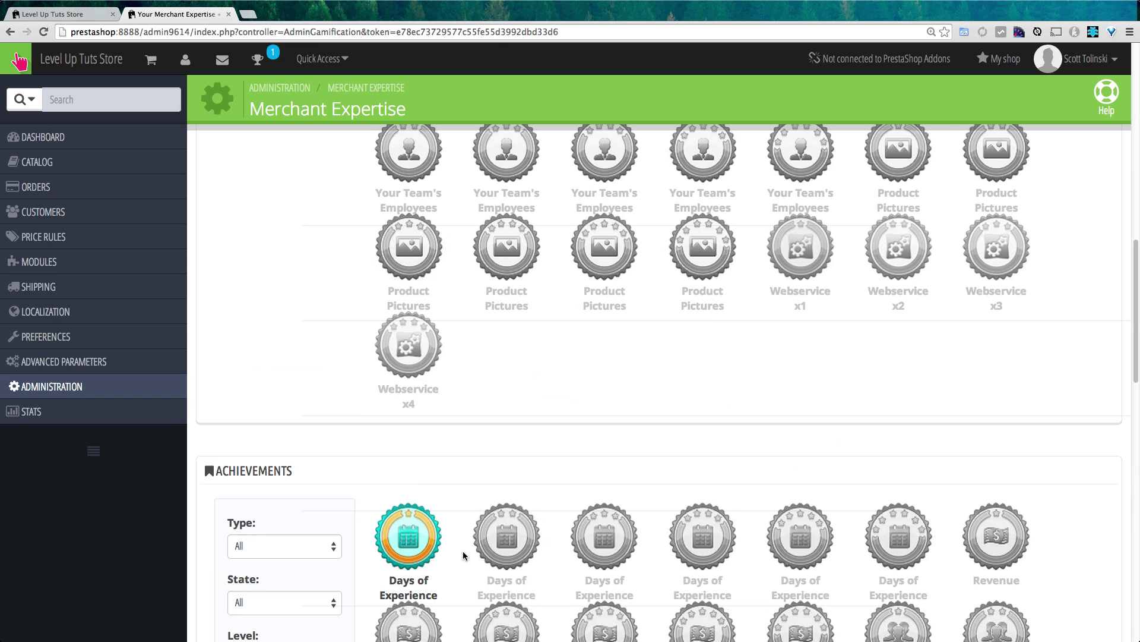
scroll(464, 555, up, 7)
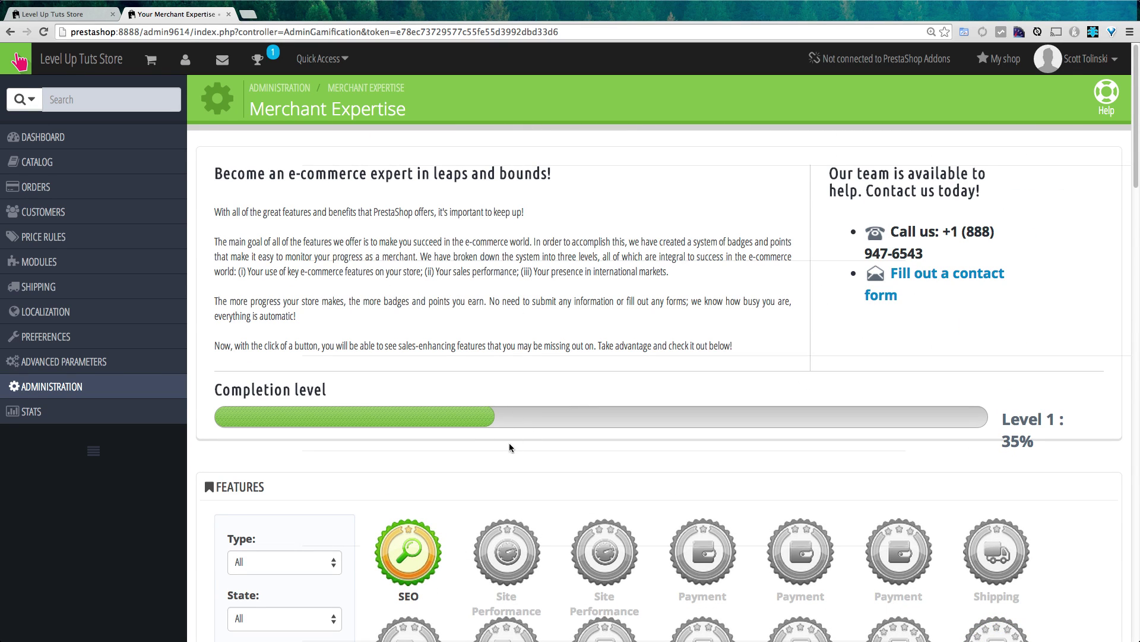
triple_click(235, 294)
click(329, 304)
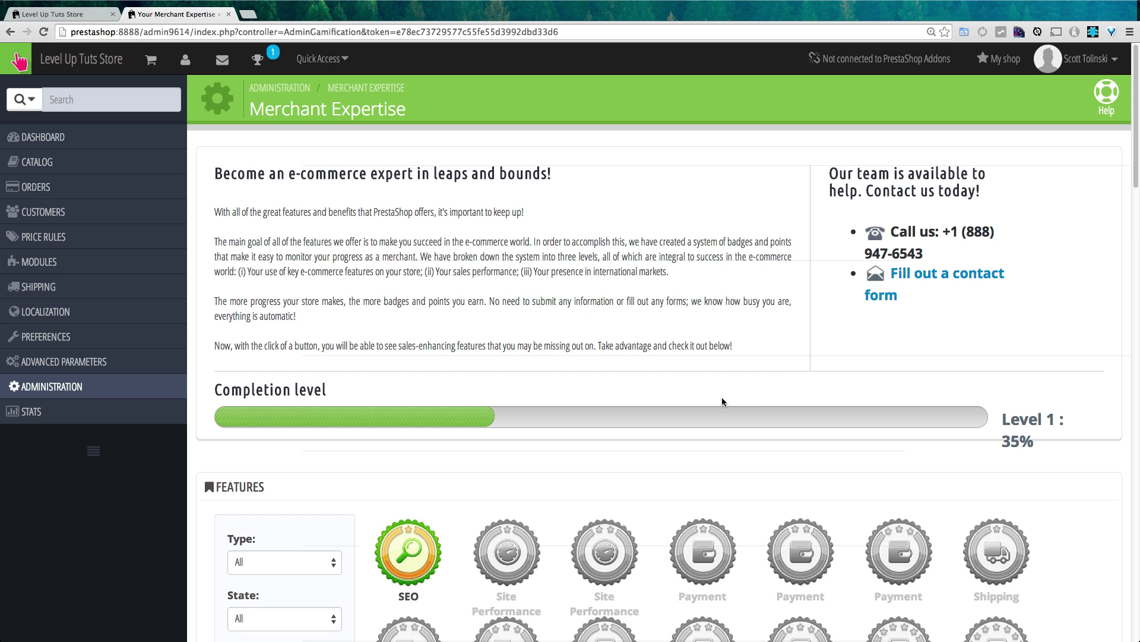